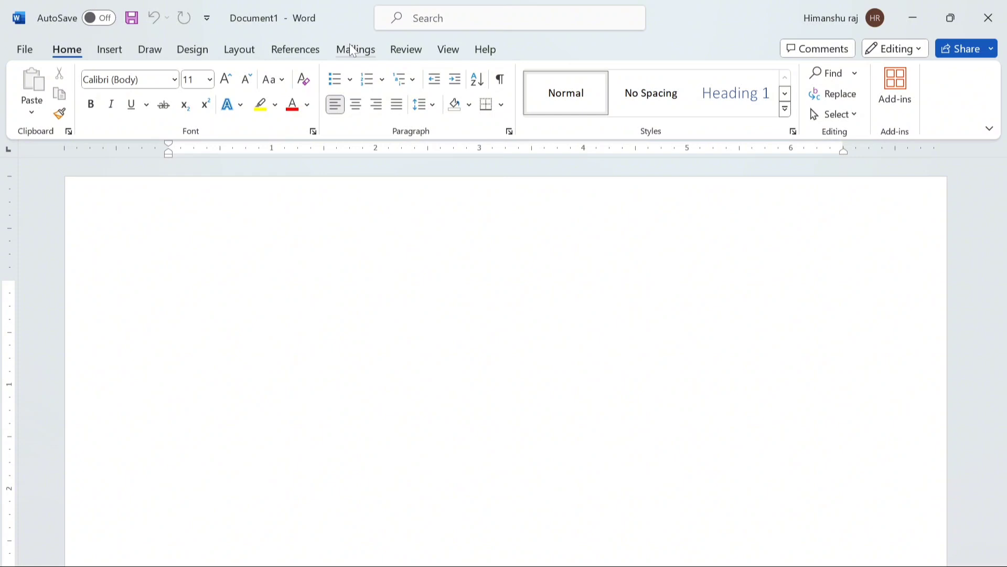
- Open the Envelopes and Labels dialog from the Mailings ribbon
left_click(353, 51)
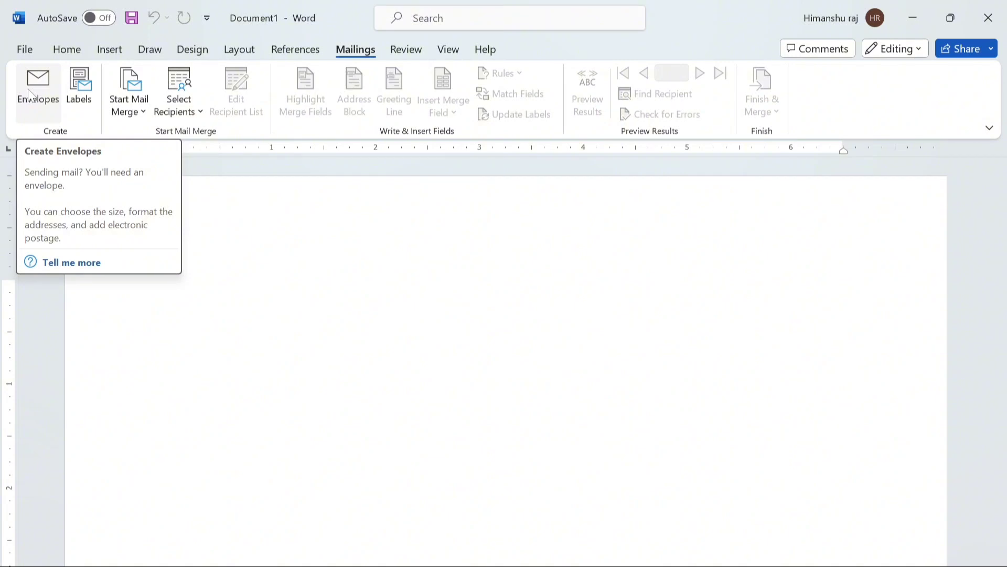
left_click(40, 94)
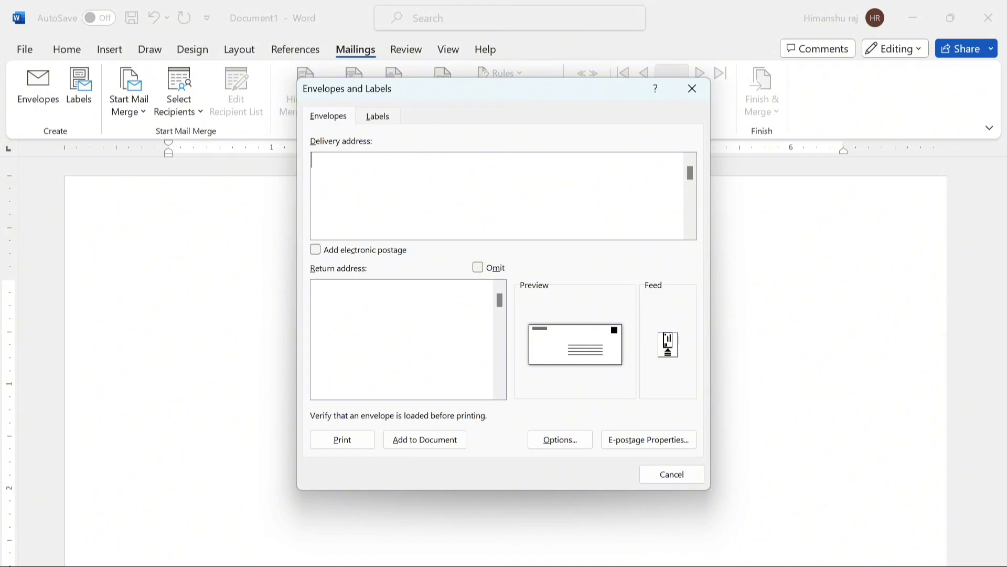
- Address the envelope to 'Progressive computer centre Bihta' from 'Progressive computer centre Panta' and add it to the document
type("To, Progressive compu")
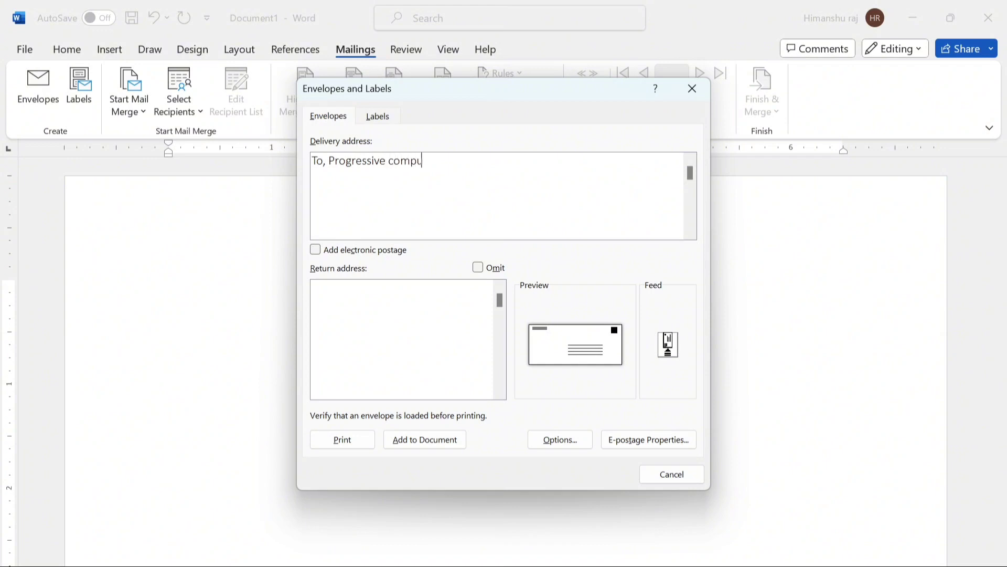
type("ter centre Bihta")
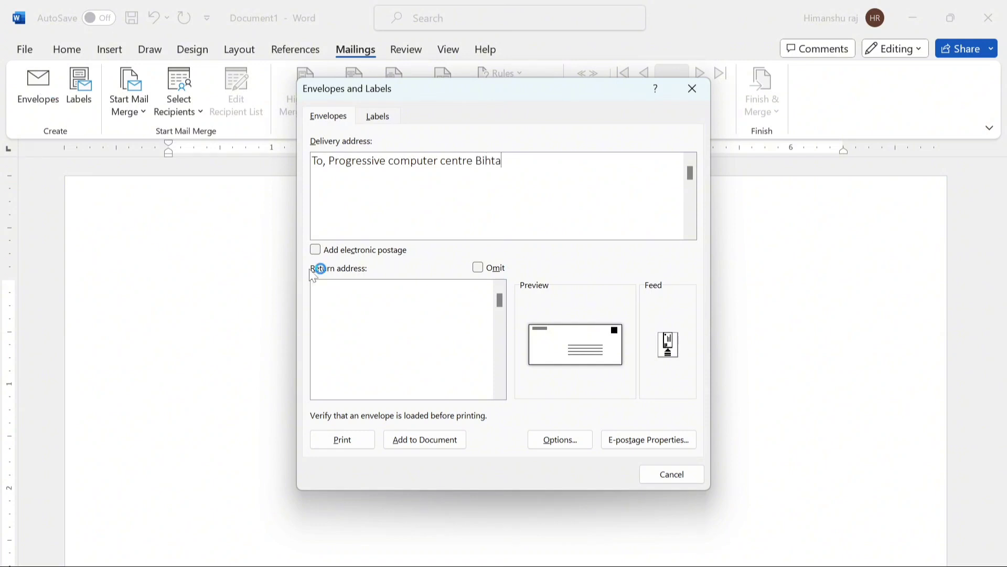
type("From ,")
type("Progressive computer ce")
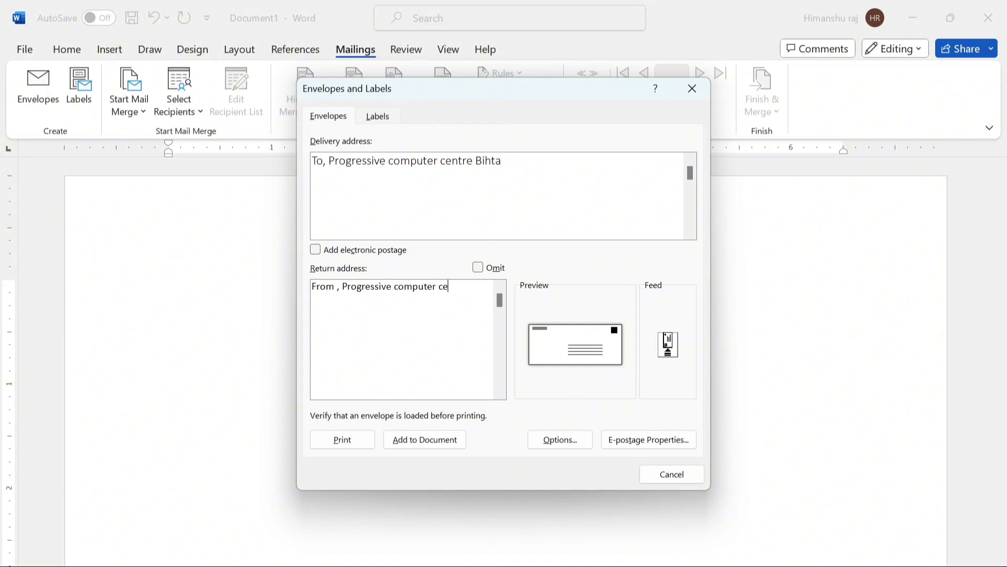
type("ntre Panta")
left_click(420, 444)
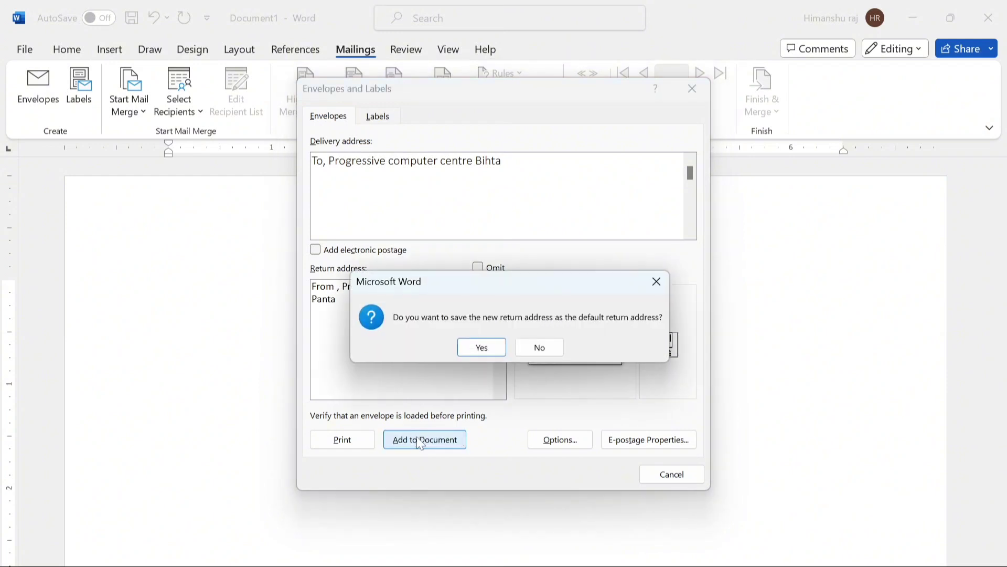
- Answer the return-address prompt and draw a wide green-outlined oval below the From line
left_click(480, 349)
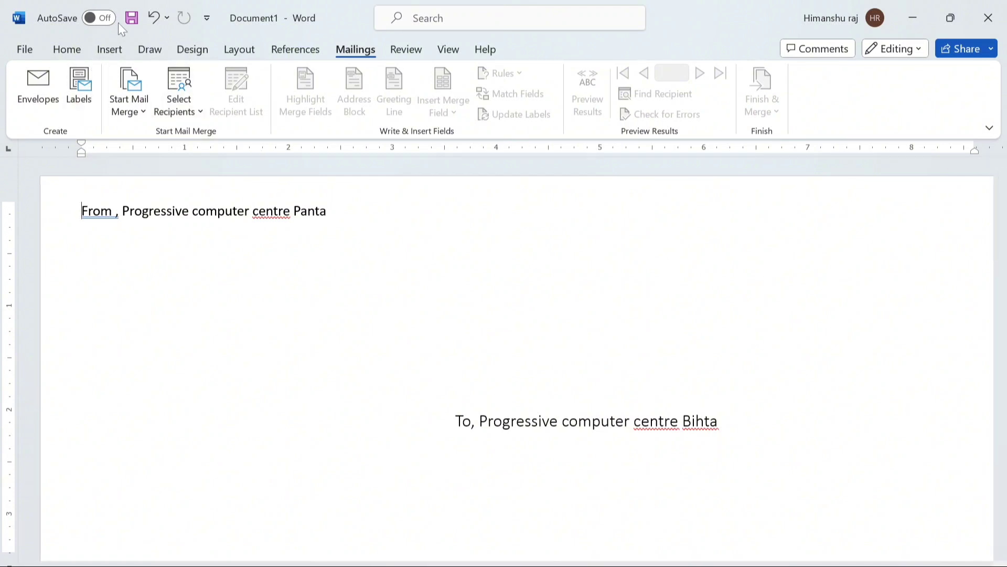
left_click(110, 49)
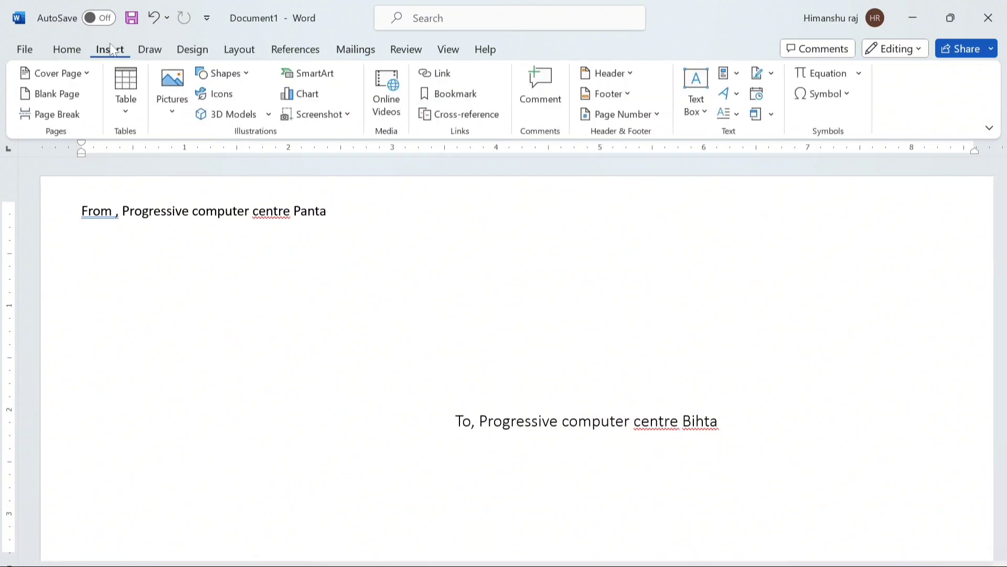
left_click(239, 75)
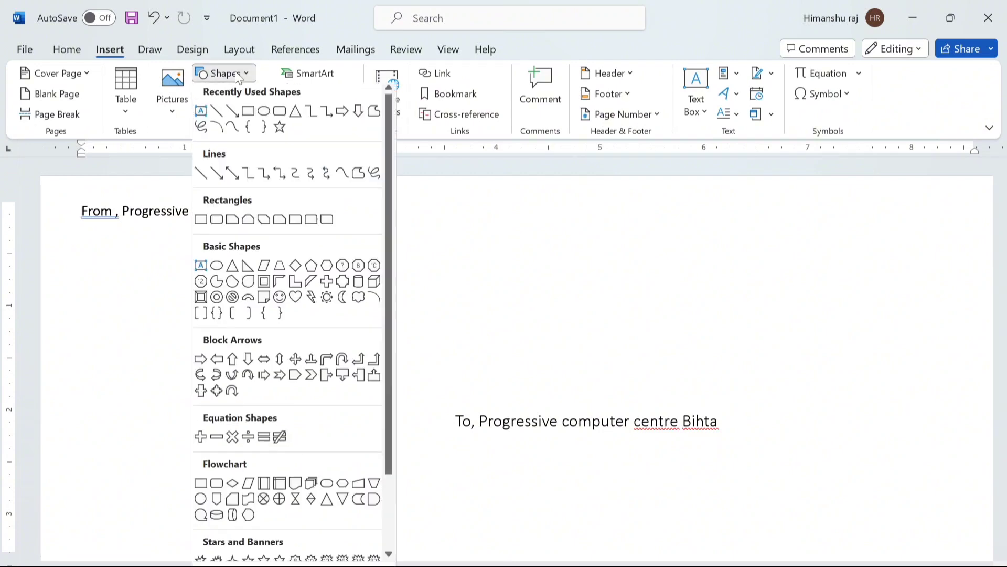
left_click(266, 116)
mouse_move(230, 243)
left_mouse_down()
mouse_move(631, 366)
mouse_move(785, 375)
mouse_move(728, 376)
mouse_move(742, 381)
left_mouse_up()
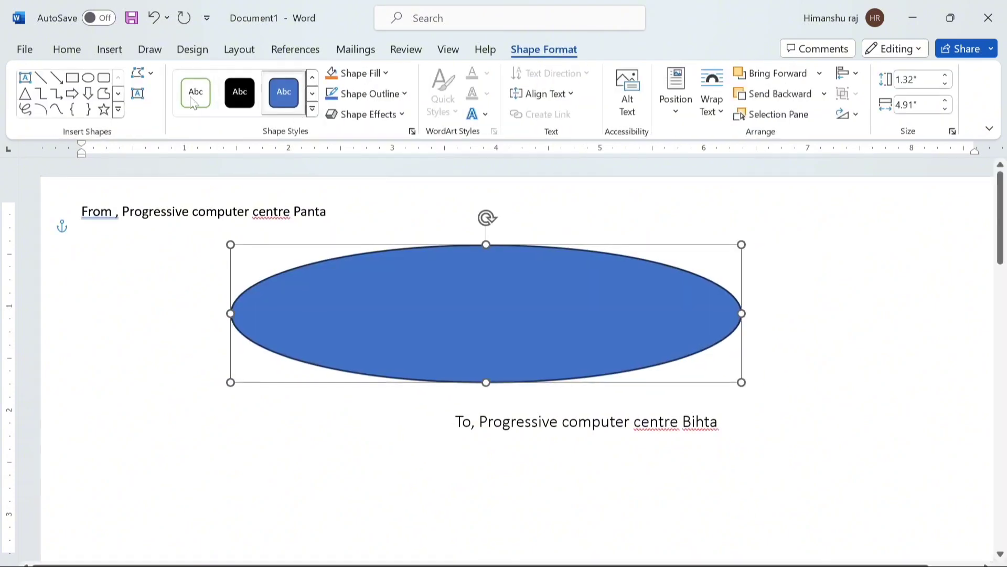
left_click(193, 102)
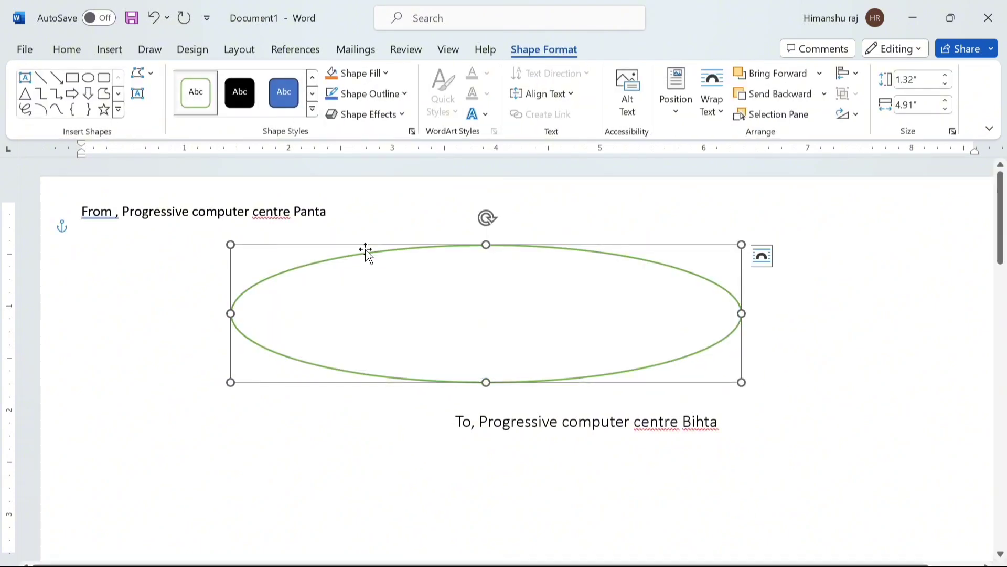
- Fill the oval with =rand() sample text and set it to No Outline
right_click(401, 292)
left_click(443, 290)
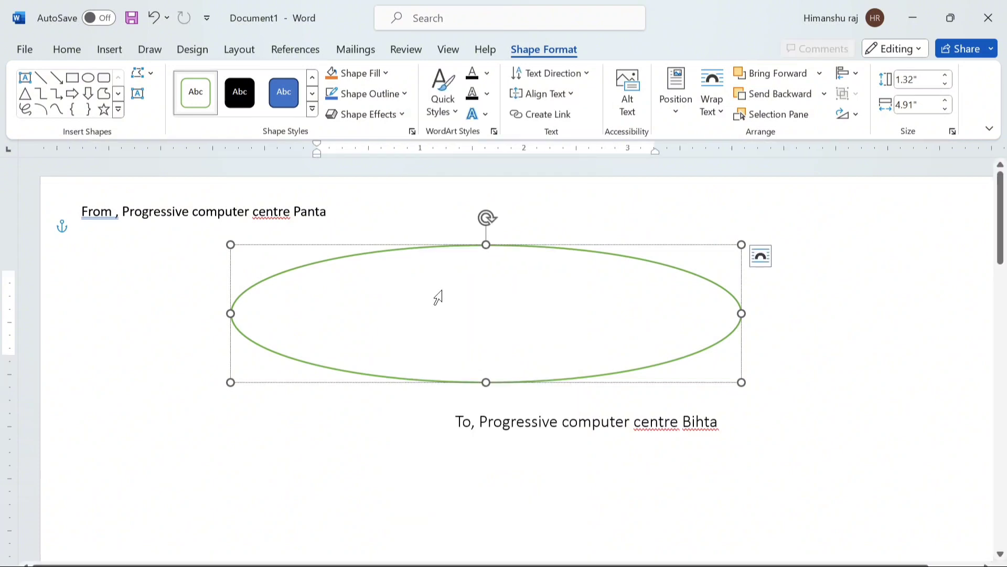
type("=rand()")
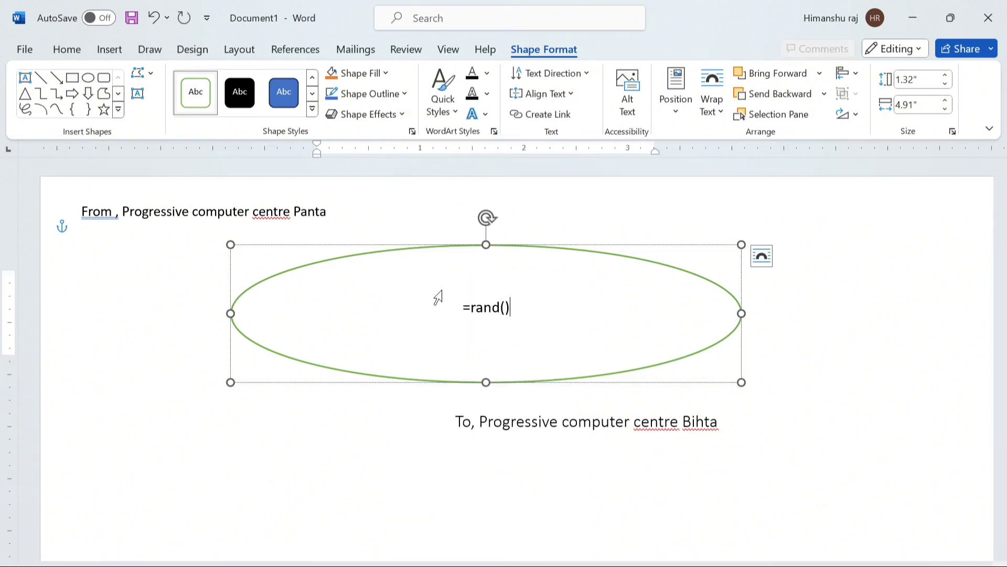
key("Return")
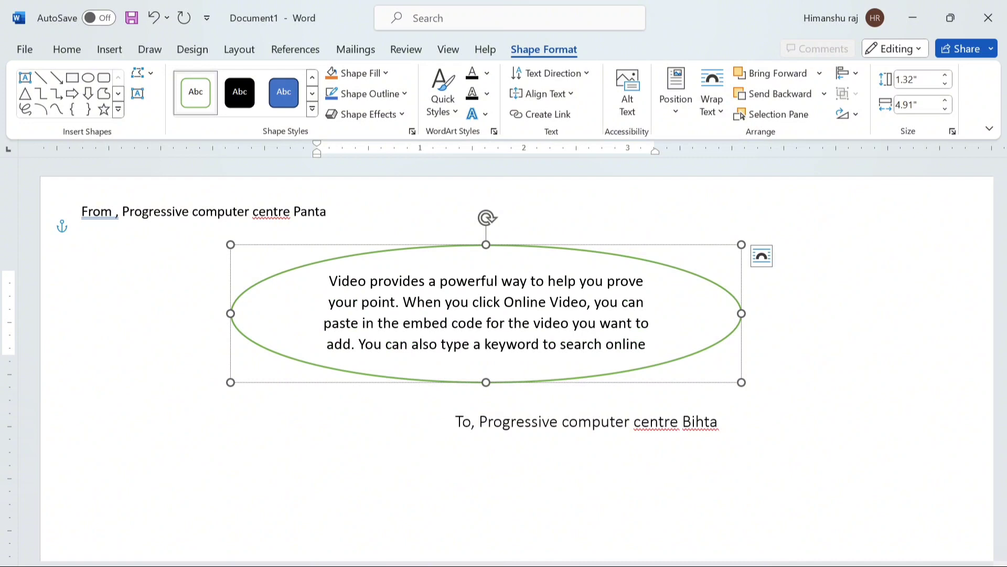
left_click(391, 95)
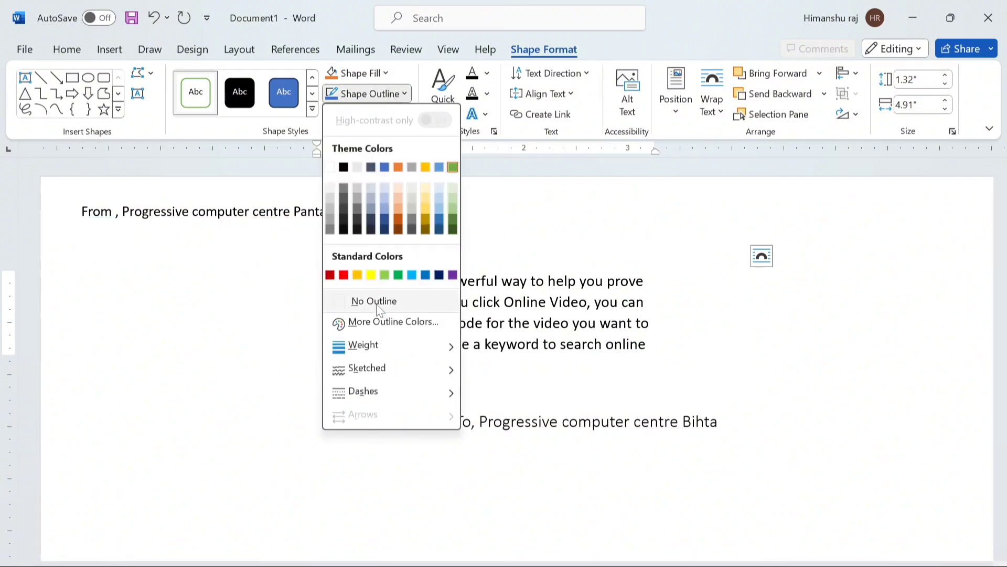
left_click(374, 300)
left_click(888, 375)
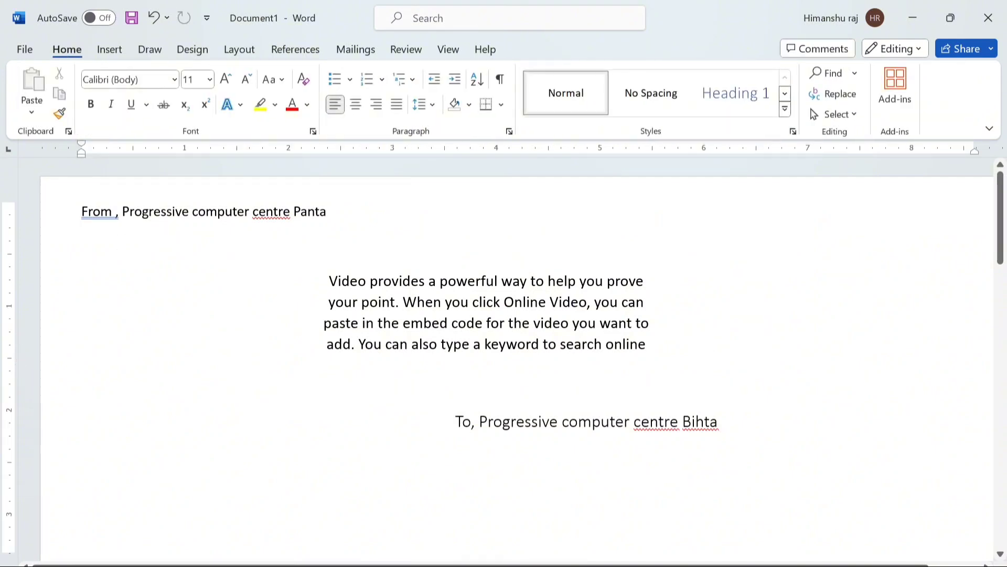
- Put the Panta and Bihta addresses on their own lines below 'From ,' and 'To,'
key("Return")
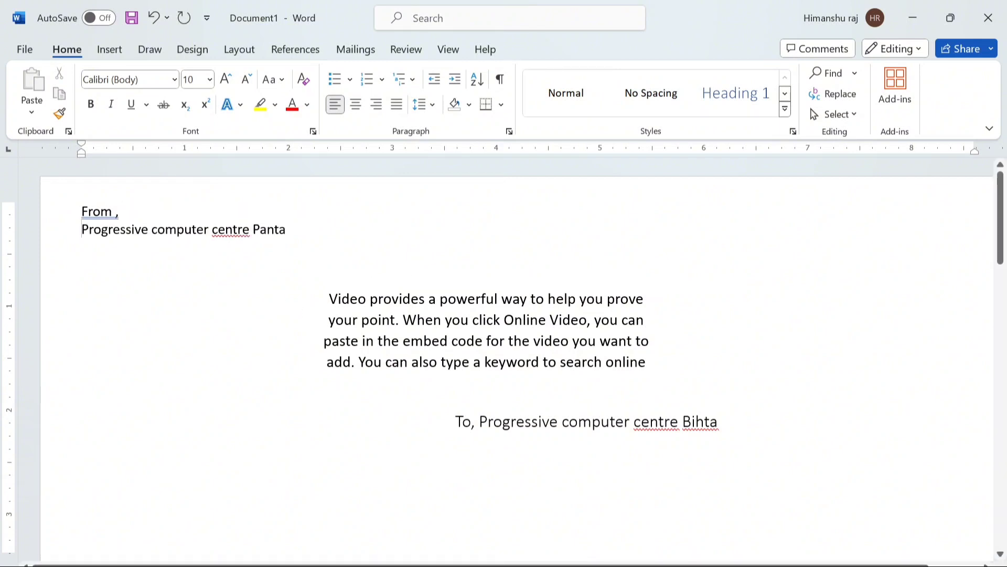
left_click(479, 422)
key("Return")
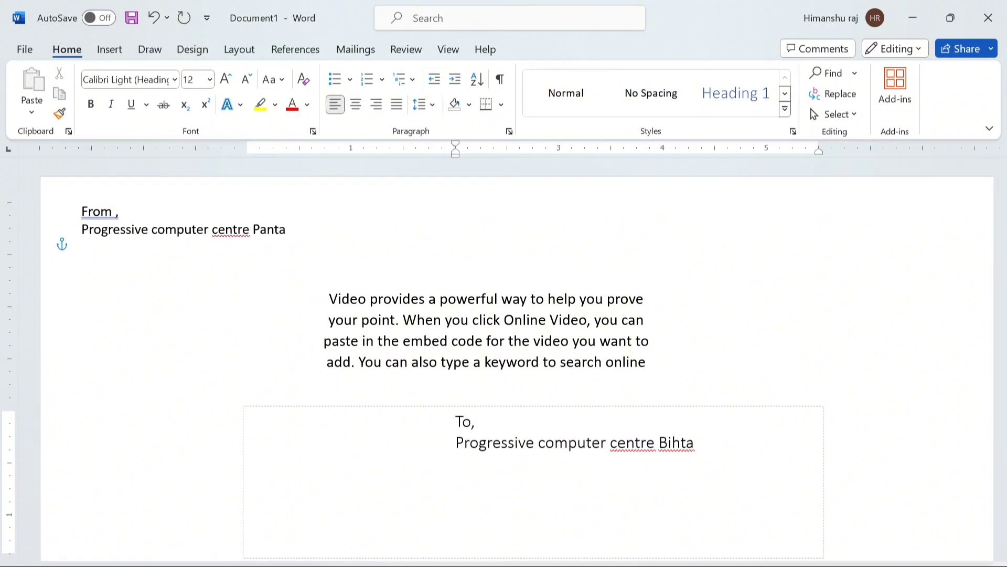
left_click(349, 164)
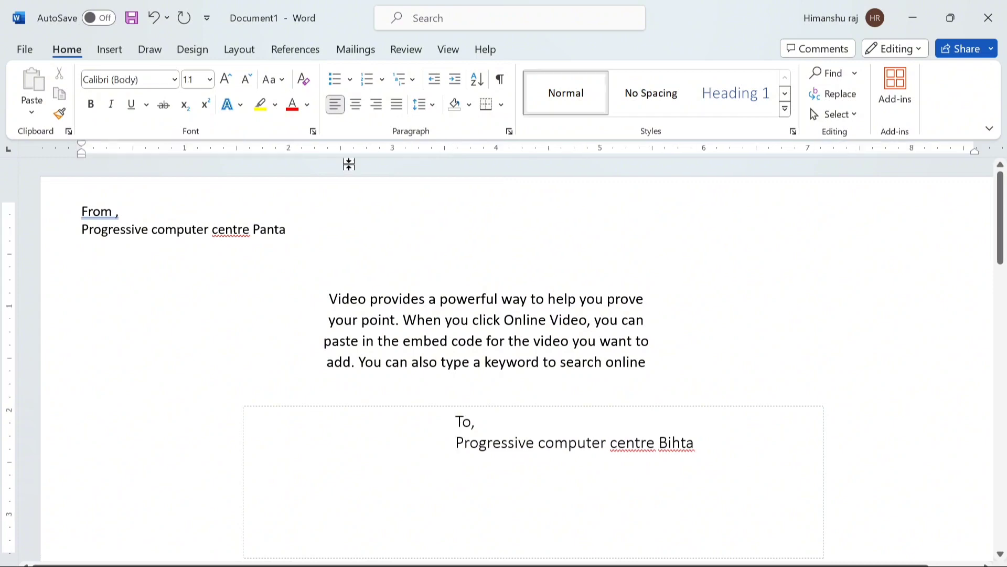
- Print-preview the envelope, then create a new blank document with Ctrl+N
left_click(25, 48)
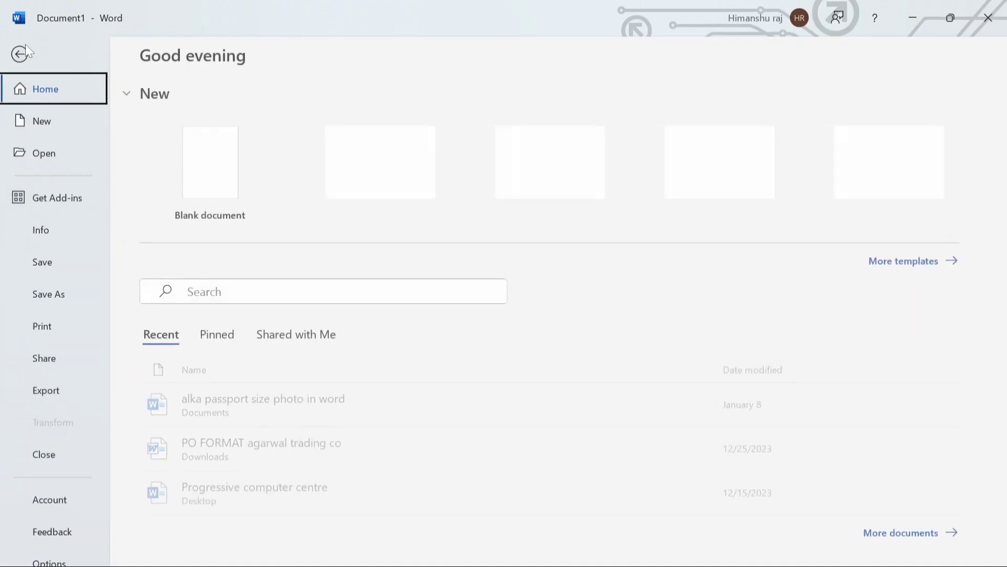
left_click(43, 330)
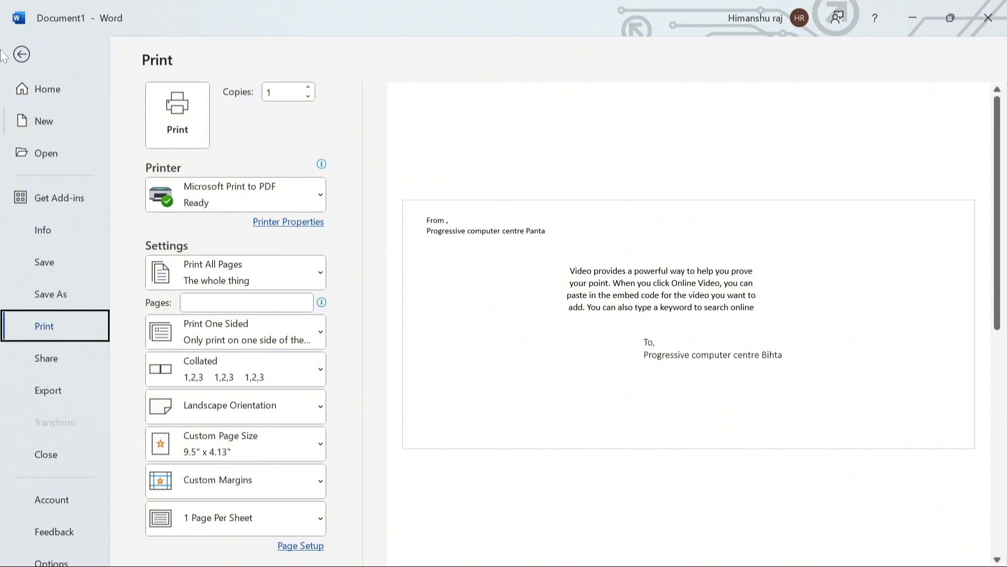
left_click(22, 54)
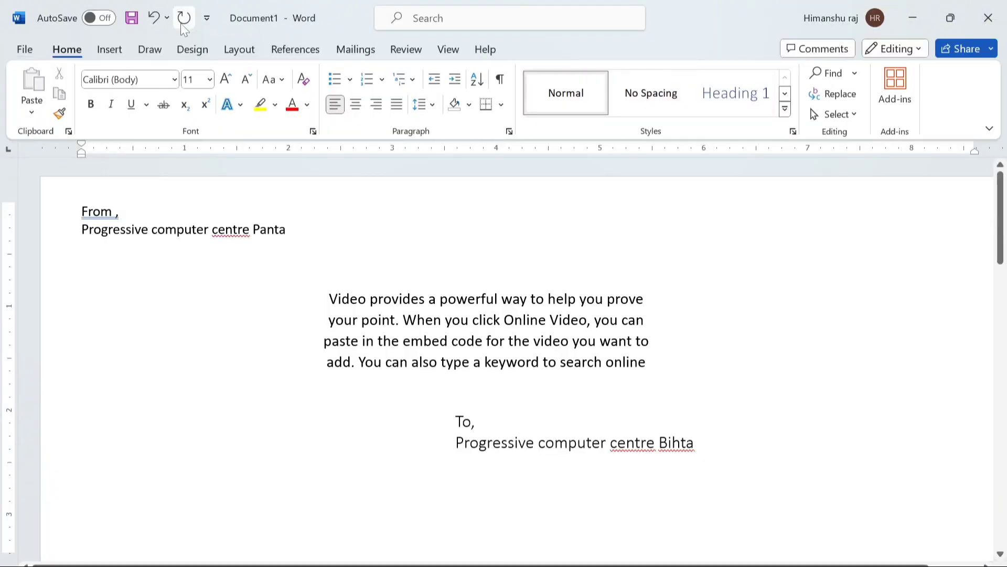
key("ctrl+n")
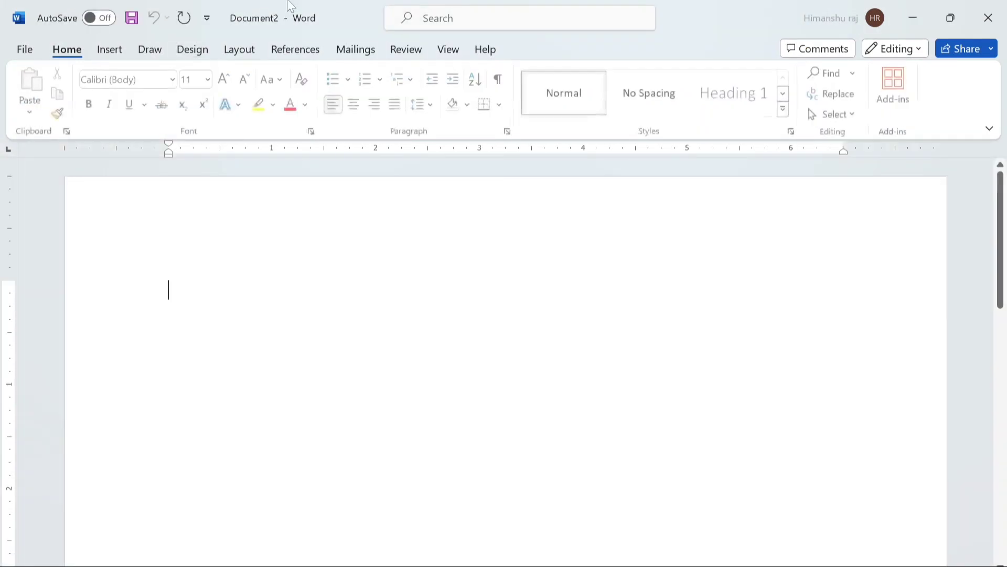
- Set up labels addressed 'Progressive computer centre' using Microsoft 30 Per Page (2.63" × 1") labels
left_click(346, 53)
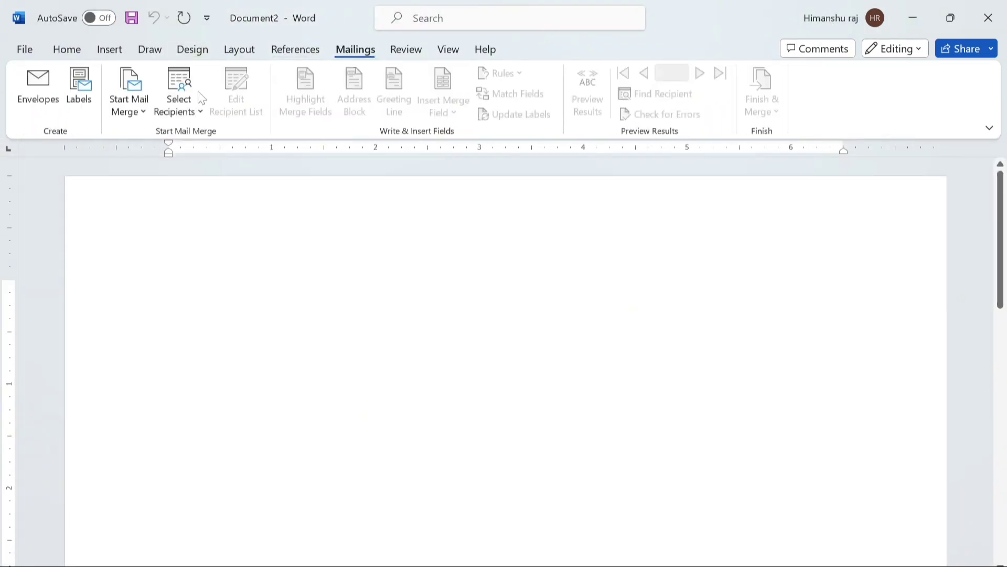
left_click(78, 92)
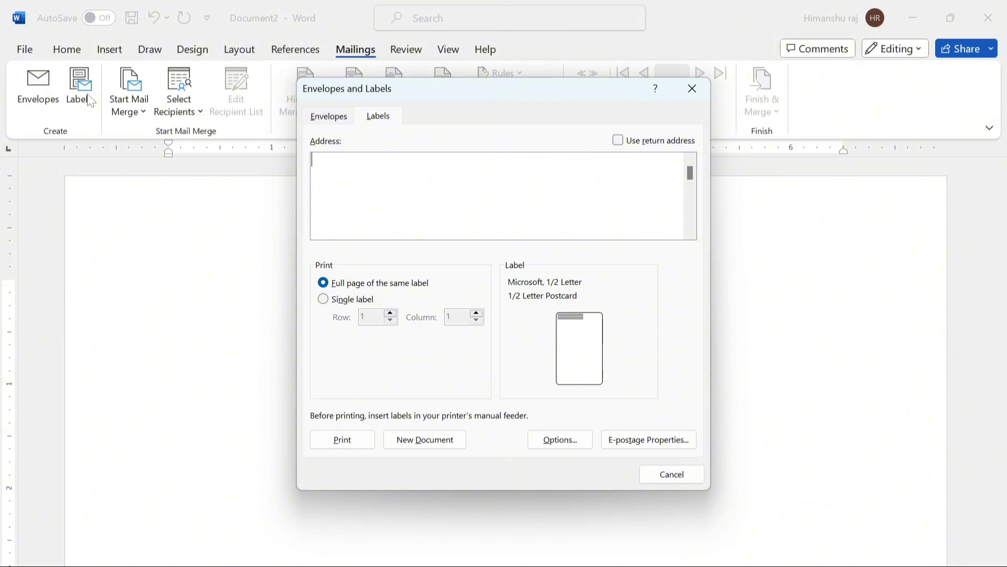
type("Progressive compou")
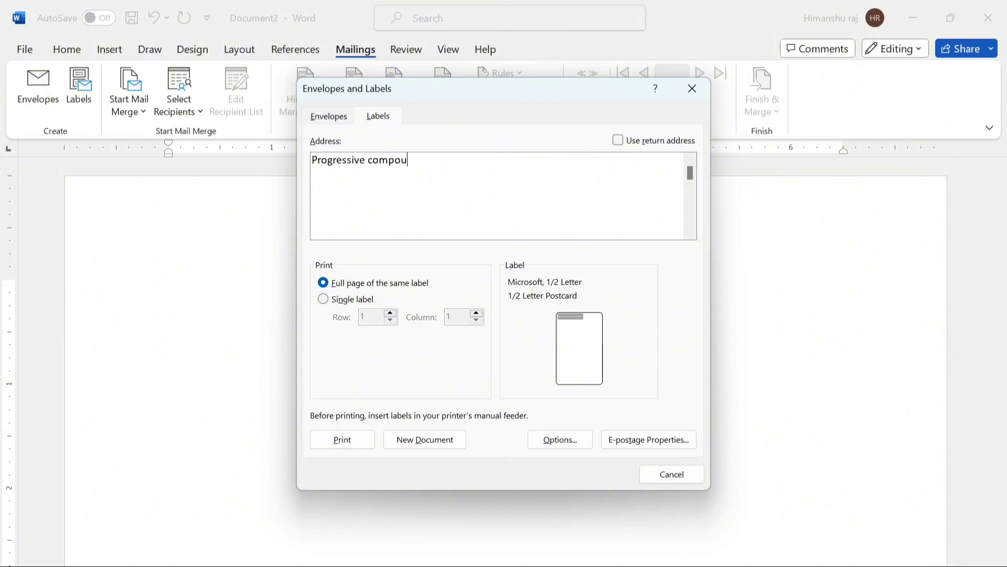
key("BackSpace")
key("BackSpace")
type("uter centre")
left_click(576, 355)
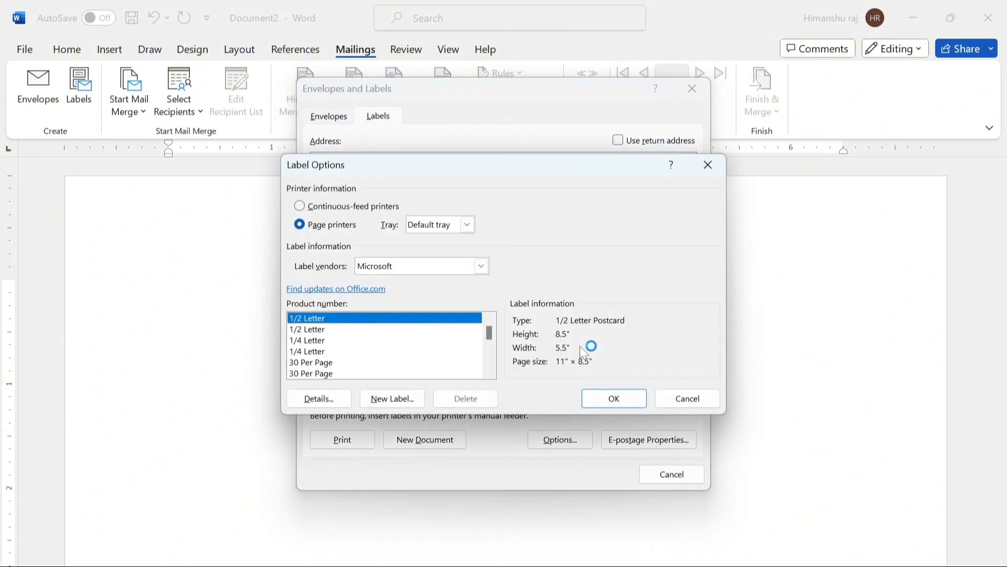
left_click(318, 362)
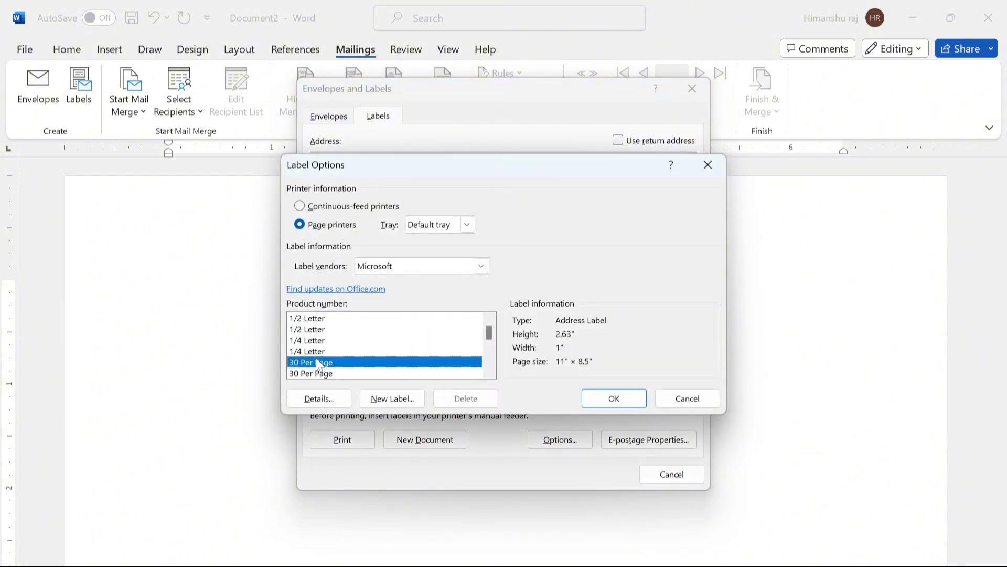
left_click(612, 402)
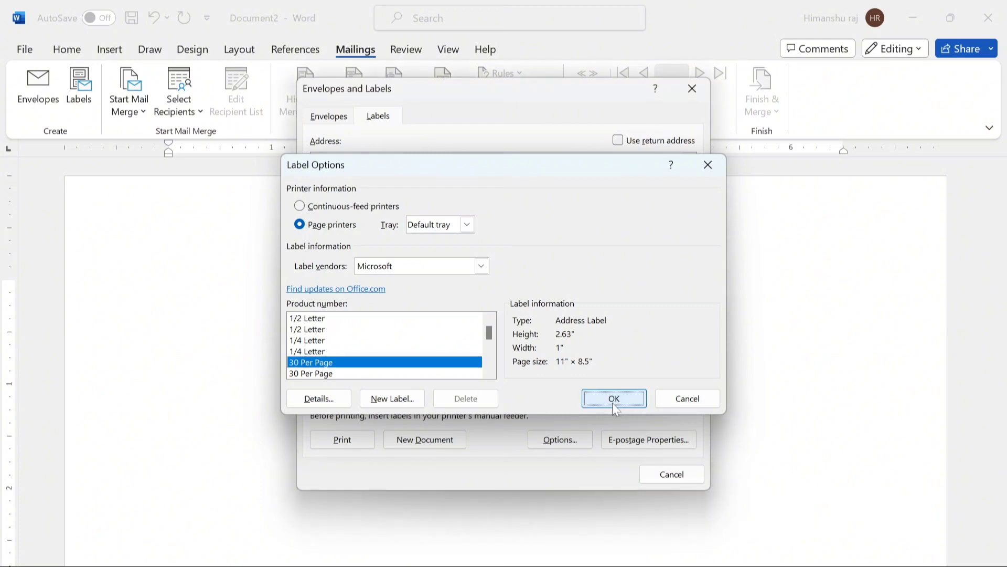
- Create the label sheet and insert the Progressive Computer Centre logo from Downloads into the first label
left_click(445, 435)
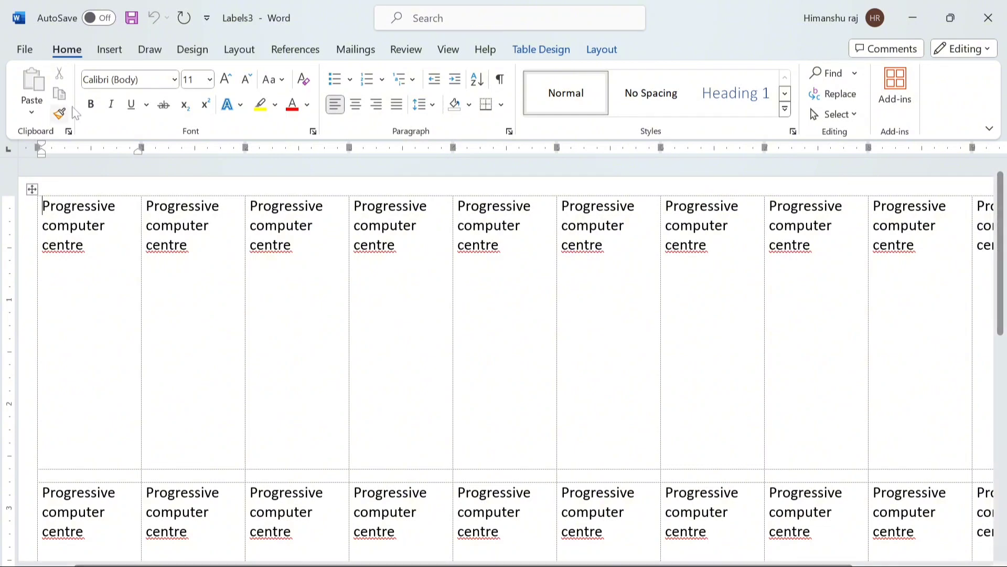
left_click(102, 51)
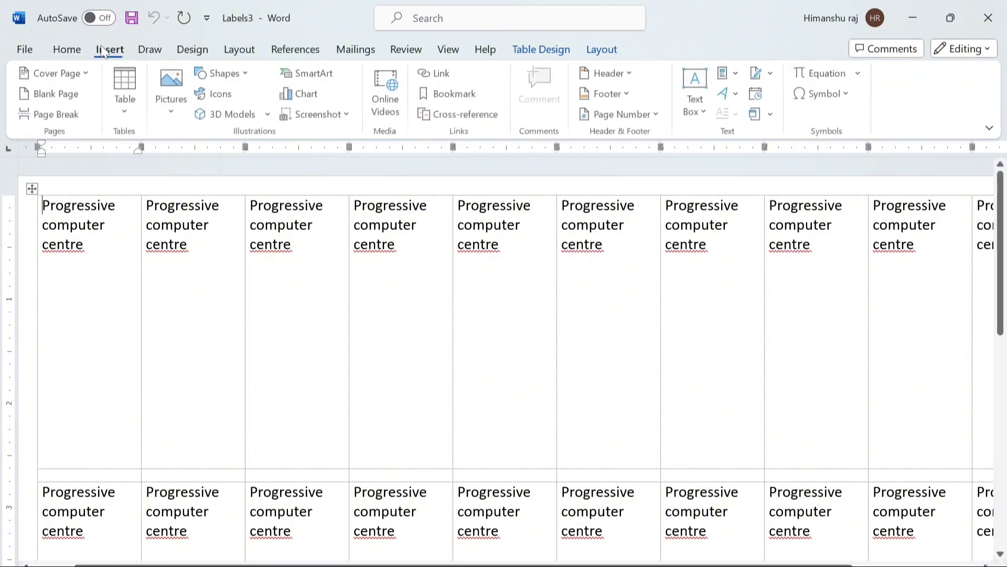
left_click(174, 102)
left_click(208, 159)
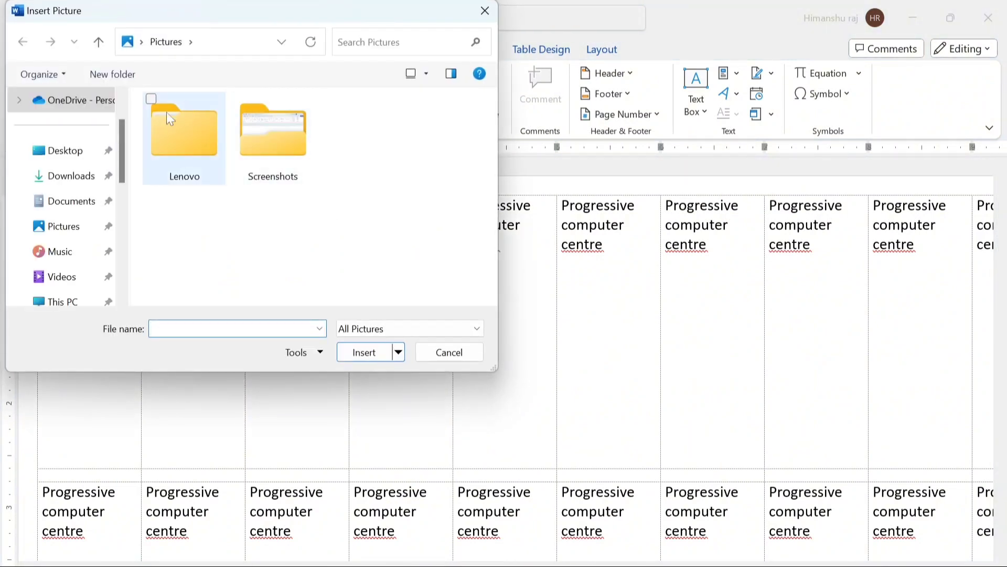
left_click(76, 187)
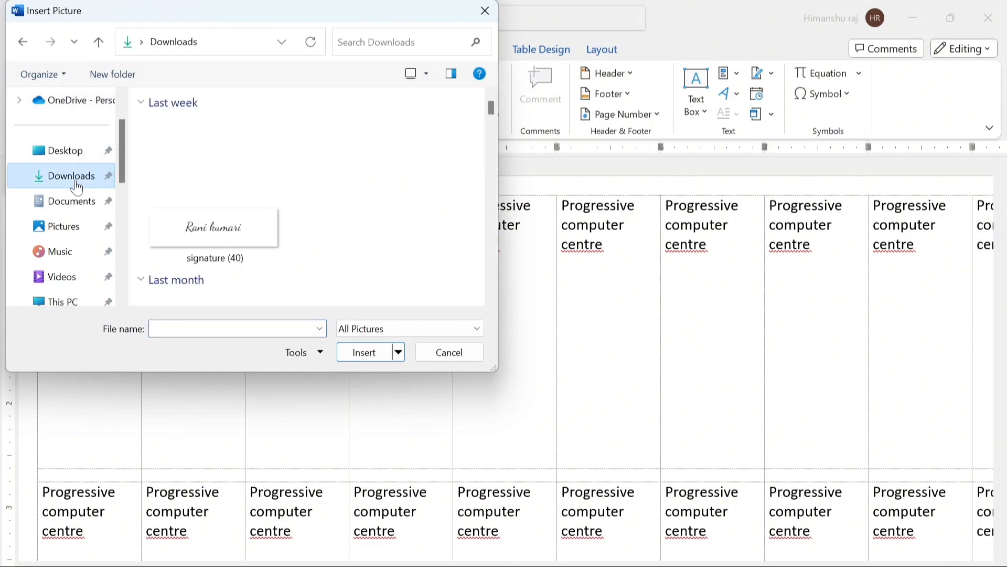
left_click_drag(492, 106, 490, 279)
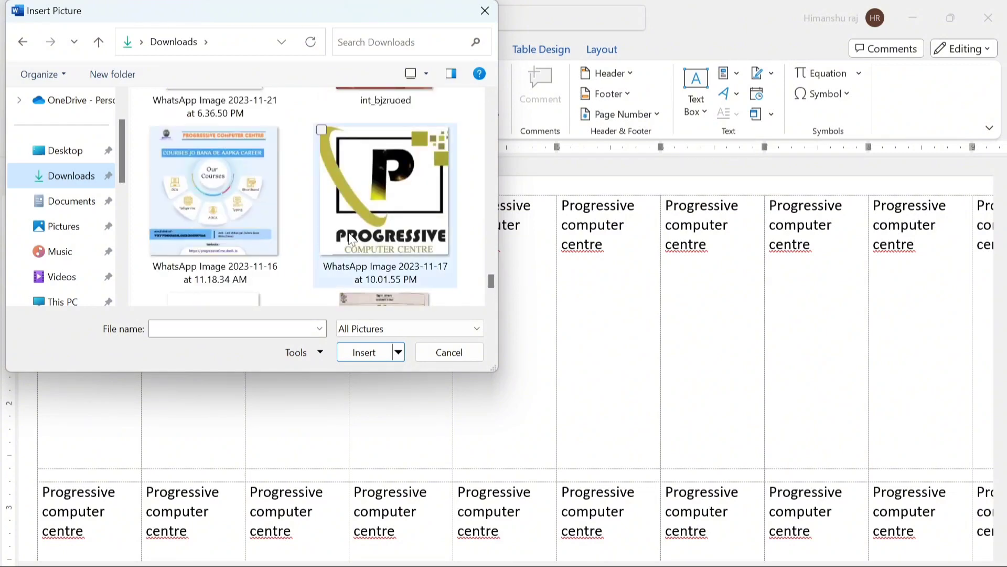
left_click(360, 276)
left_click(365, 352)
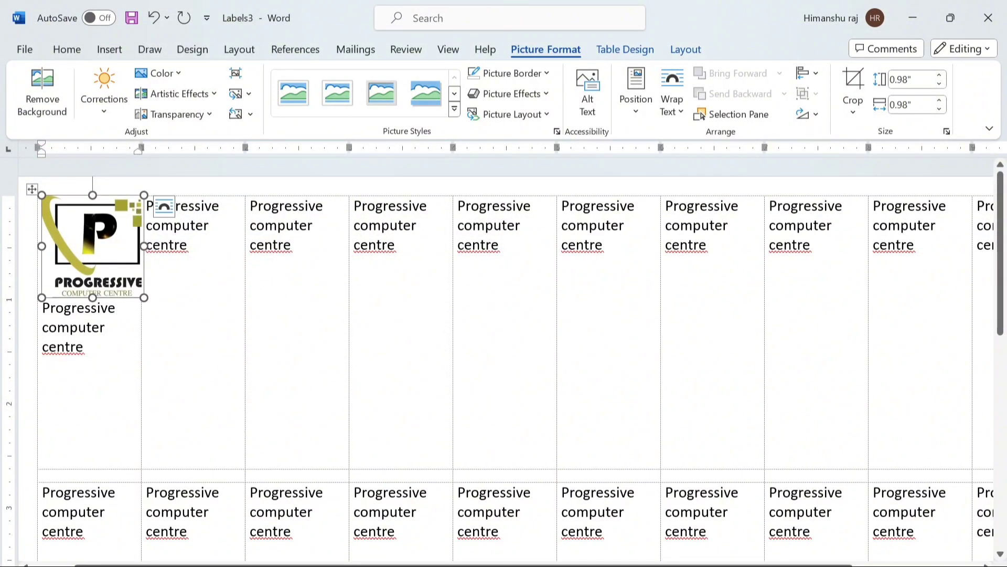
- Paste the logo into labels two through nine across the top row
left_click(197, 225)
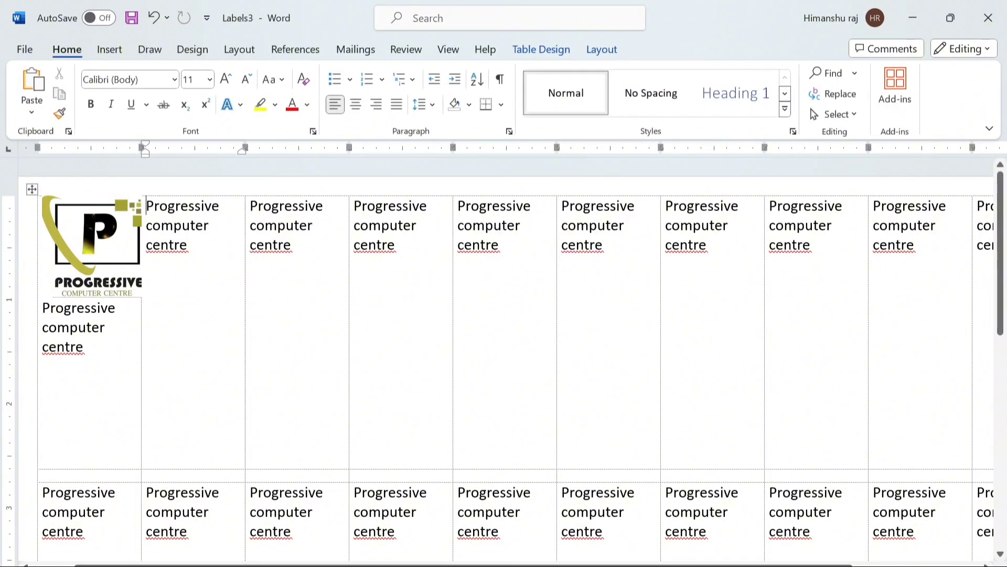
key("ctrl+v")
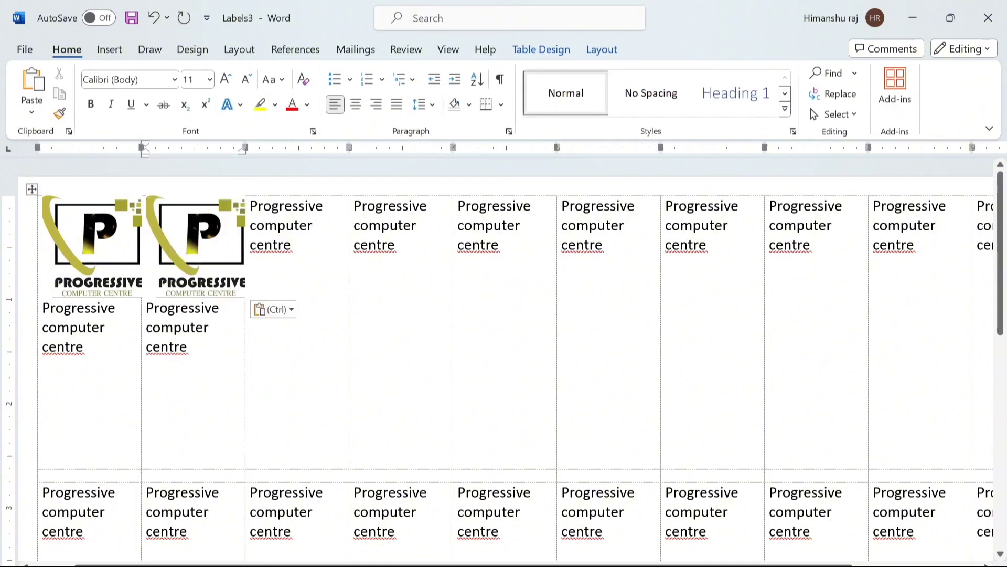
left_click(251, 205)
key("ctrl+v")
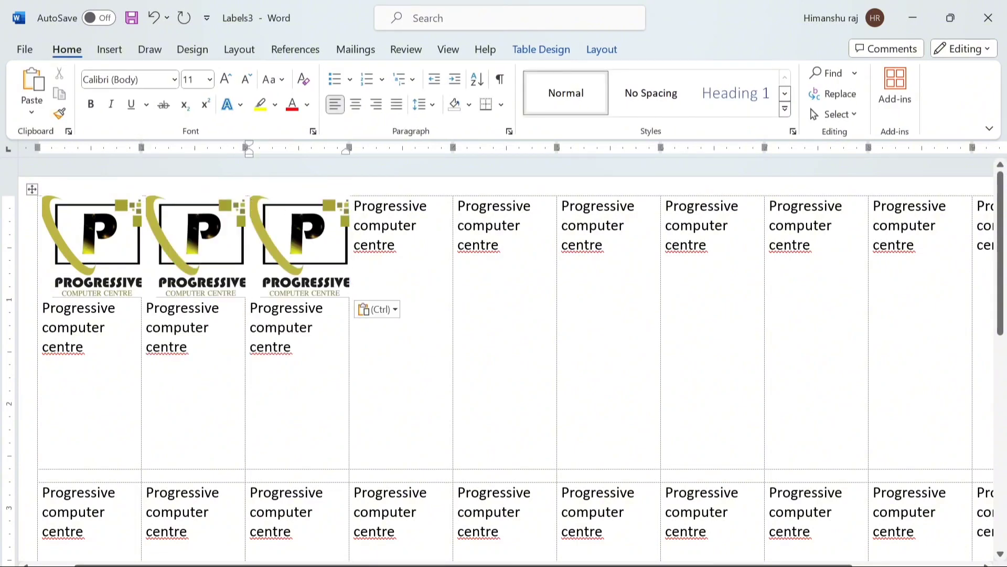
left_click(355, 205)
key("ctrl+v")
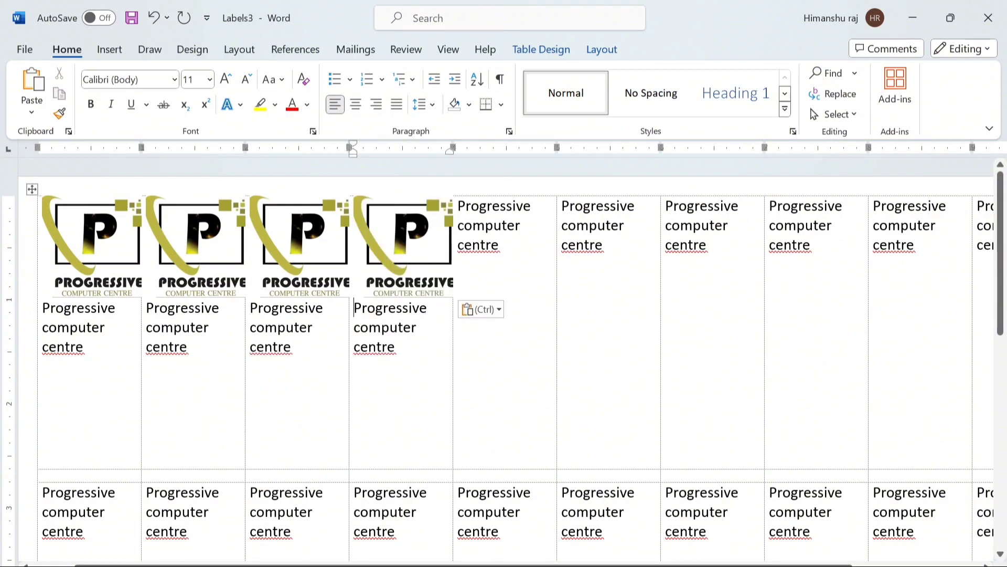
left_click(456, 206)
key("ctrl+v")
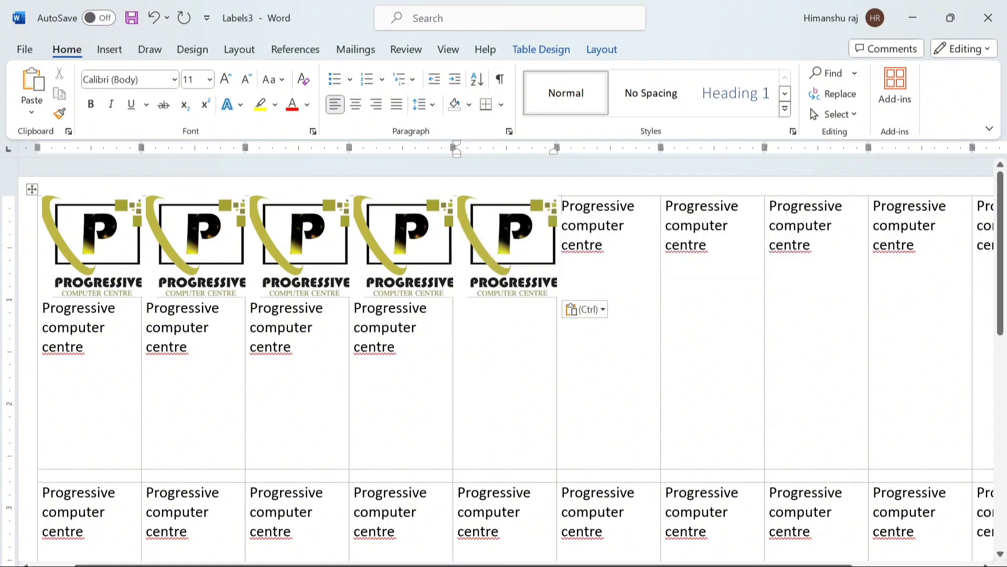
left_click(561, 205)
key("ctrl+v")
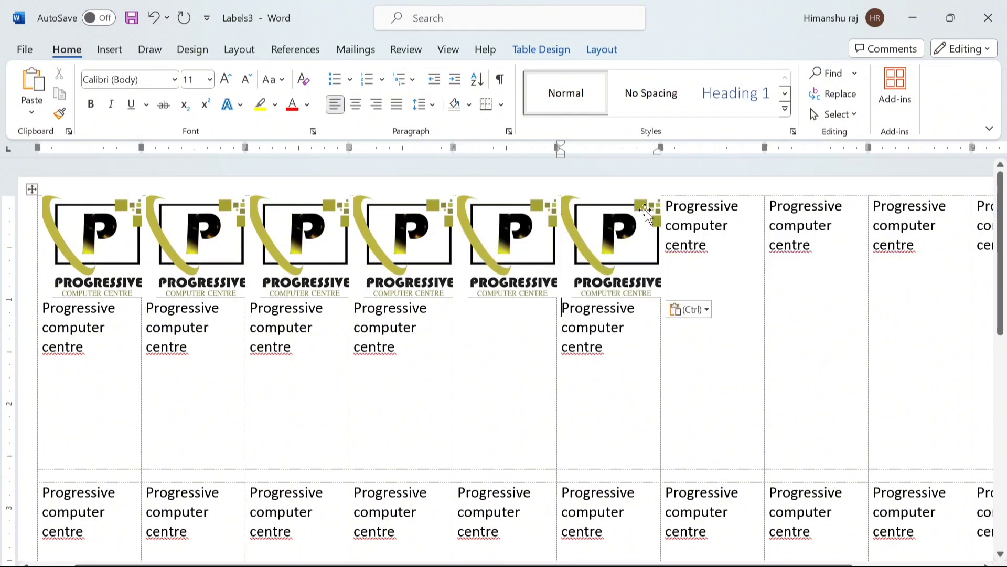
left_click(664, 208)
key("ctrl+v")
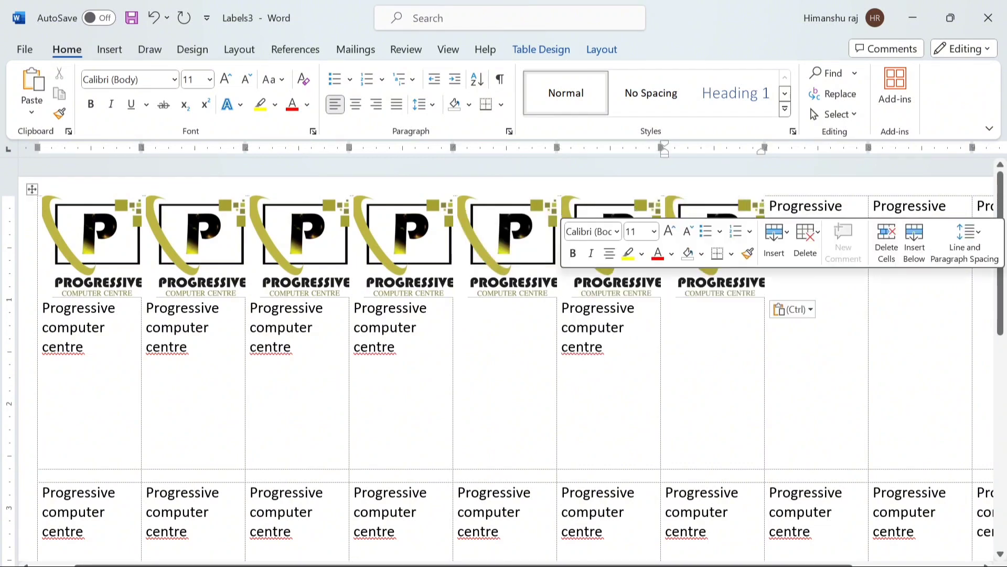
left_click(770, 206)
key("ctrl+v")
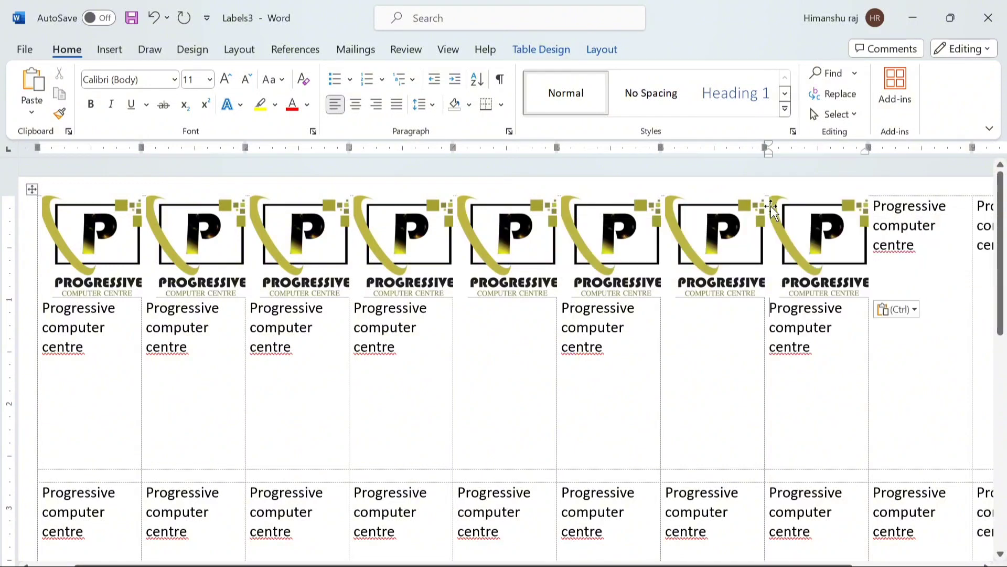
left_click(873, 207)
key("ctrl+v")
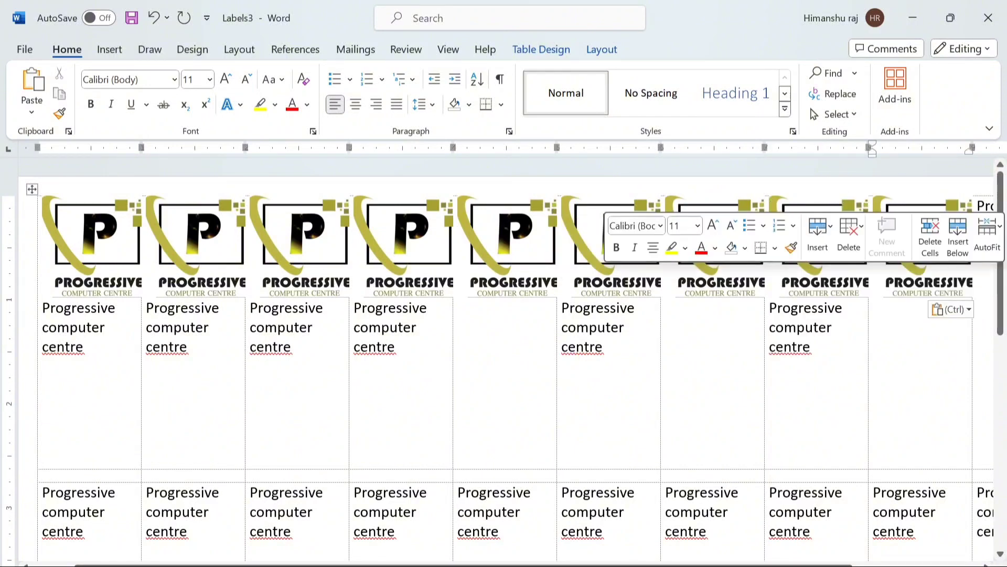
left_click(786, 436)
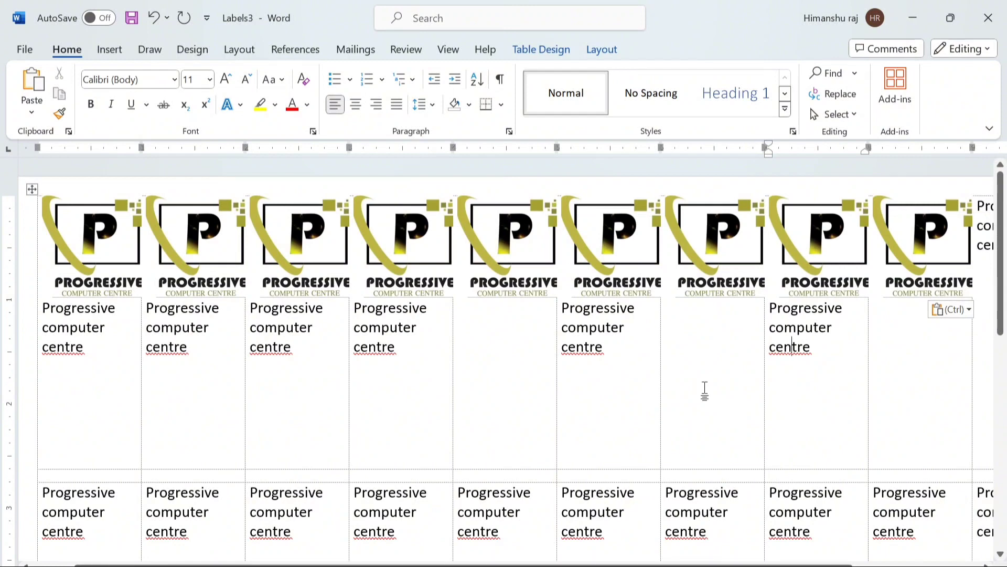
- Print-preview the Labels3 sheet, return to it, and create blank Document4 with Ctrl+N
left_click(25, 49)
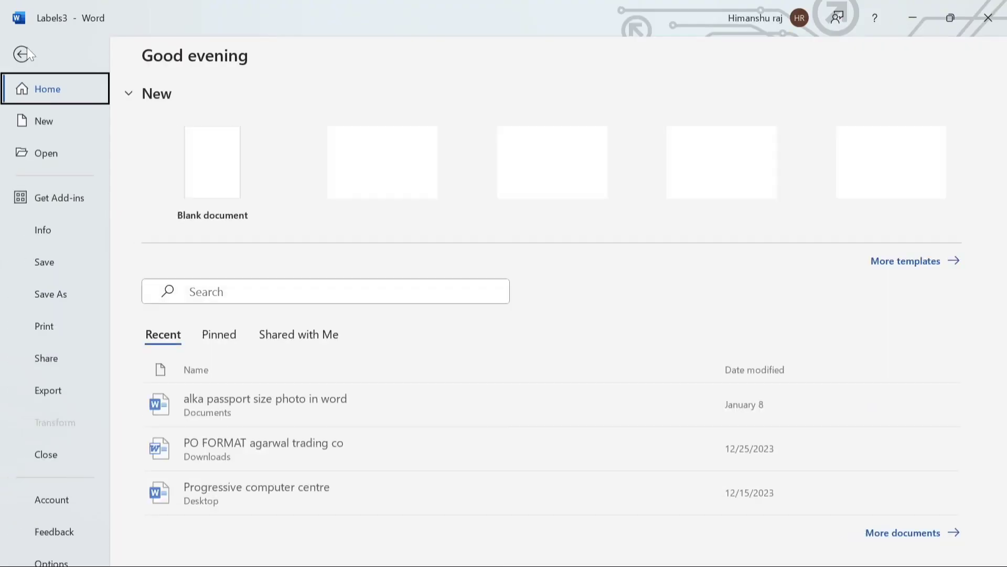
left_click(46, 328)
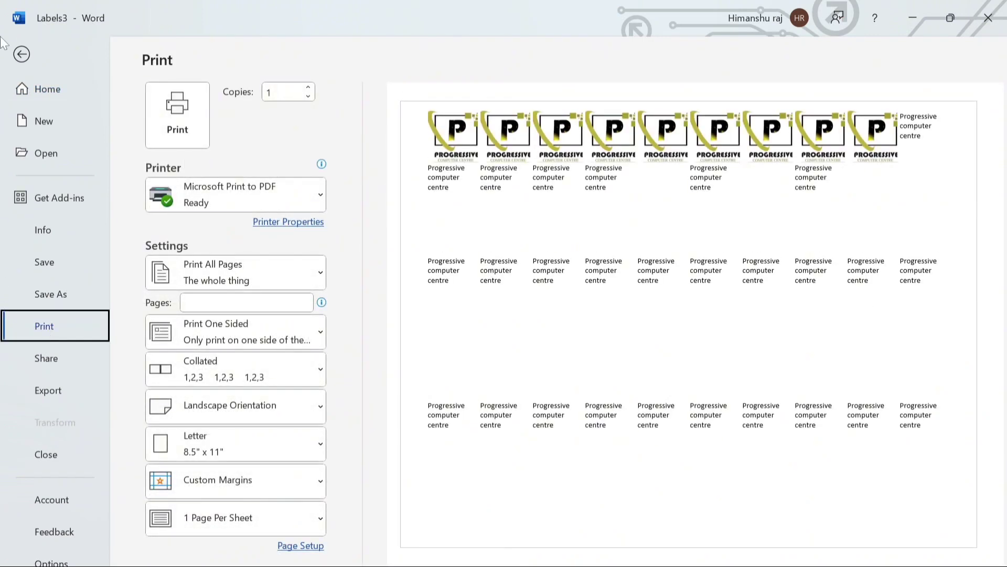
left_click(27, 56)
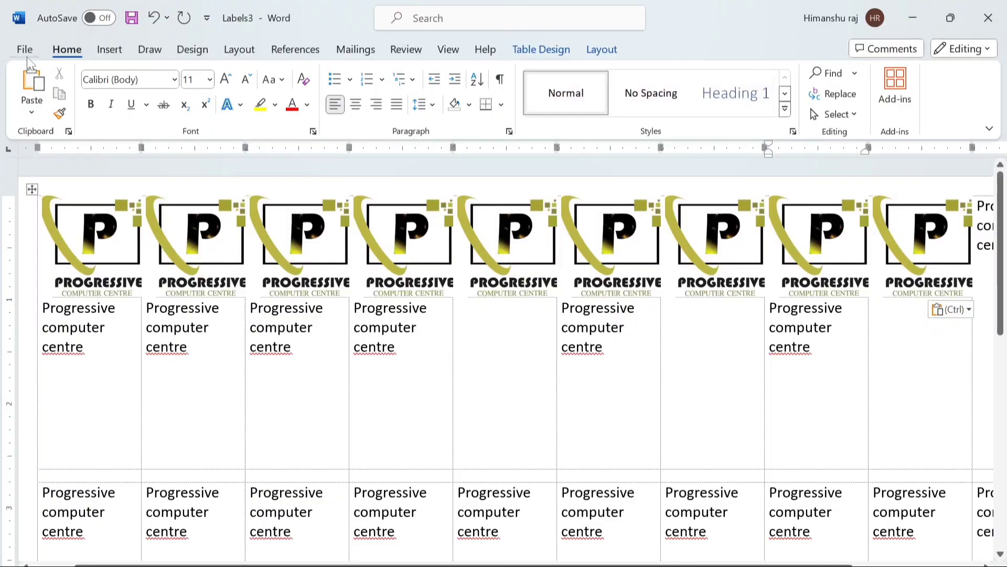
key("ctrl+n")
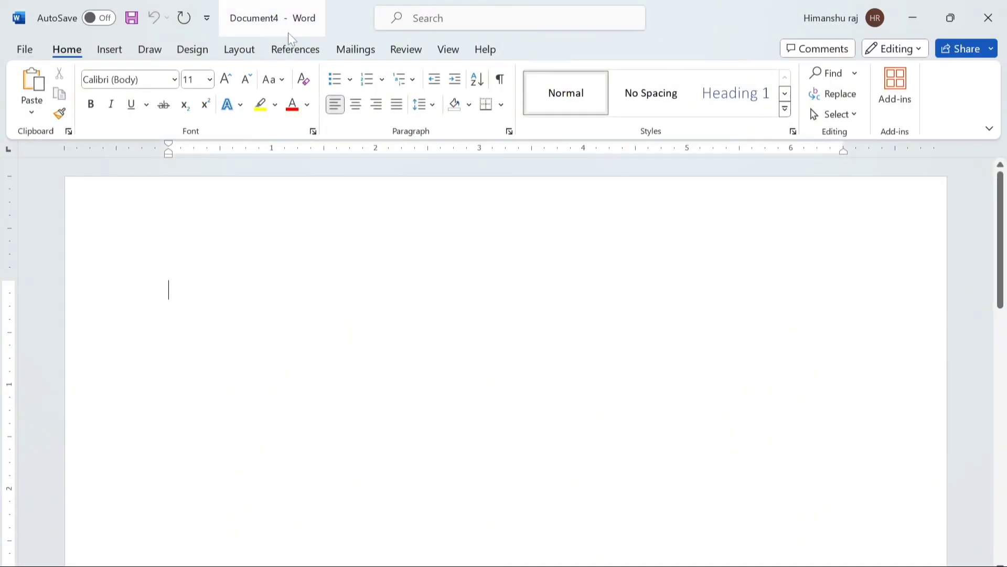
- Switch to the Mailings ribbon for the blank Document4
left_click(345, 51)
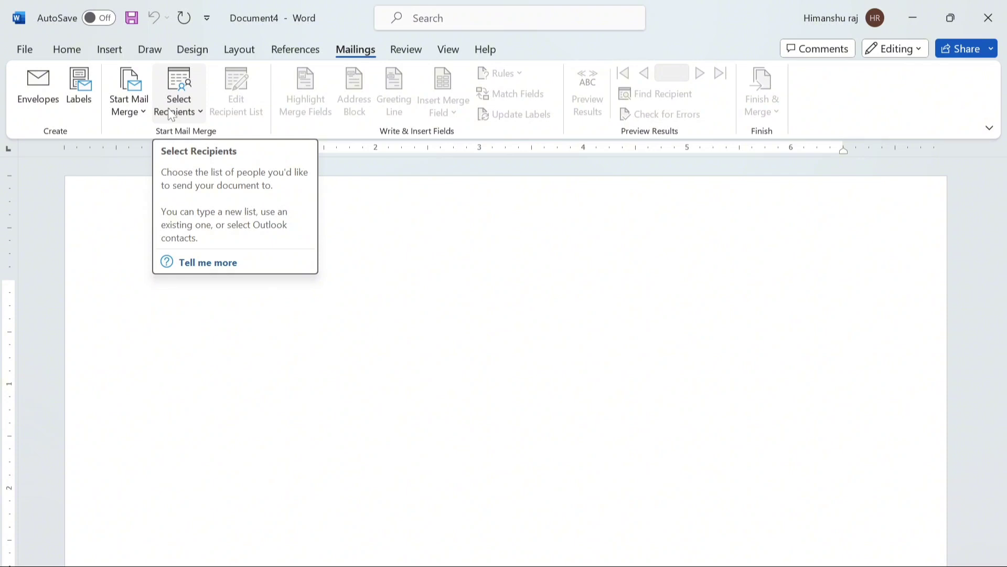
- Start a new recipient list with Select Recipients > Type a New List and open its field customization
left_click(173, 111)
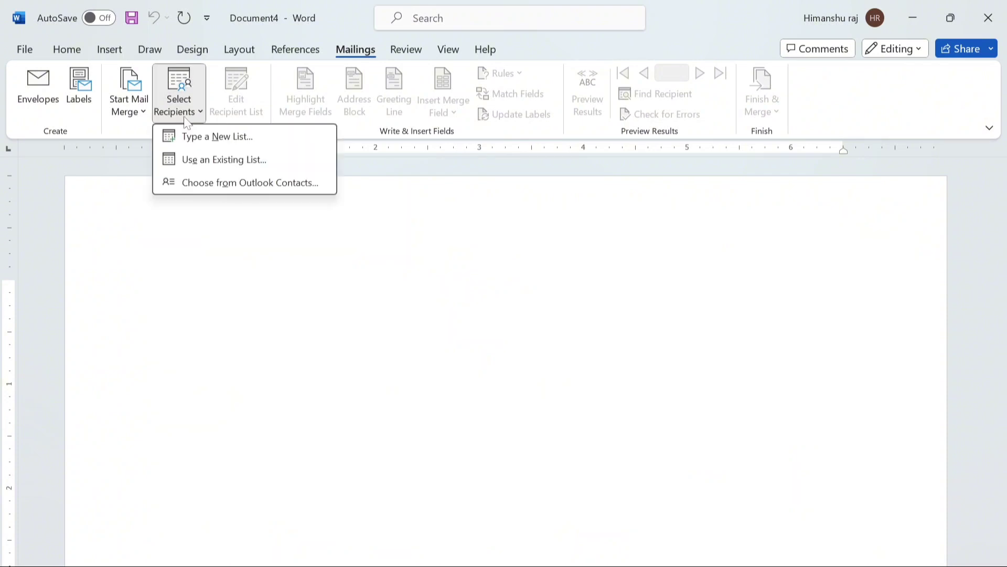
left_click(206, 138)
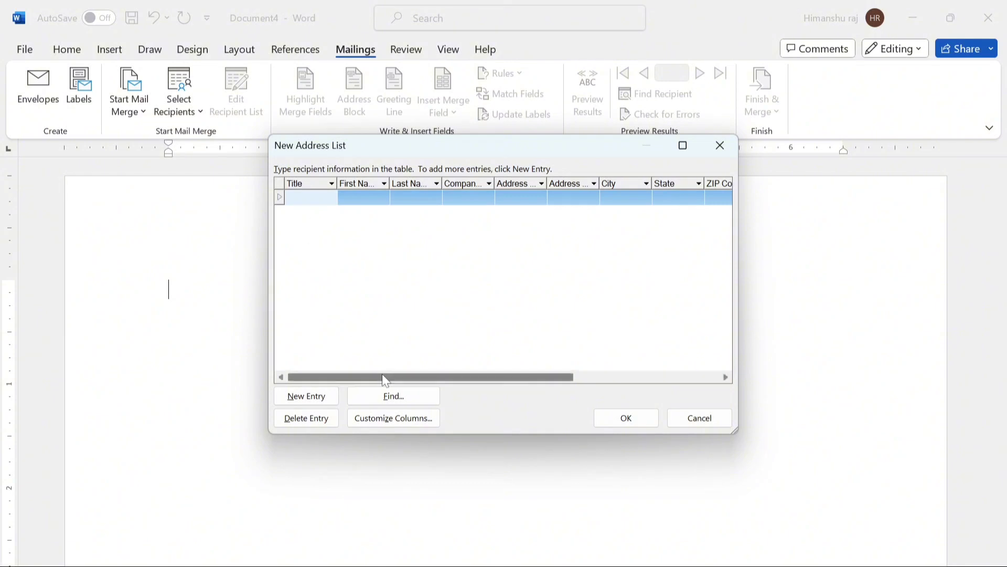
left_click_drag(384, 377, 348, 388)
left_click(376, 423)
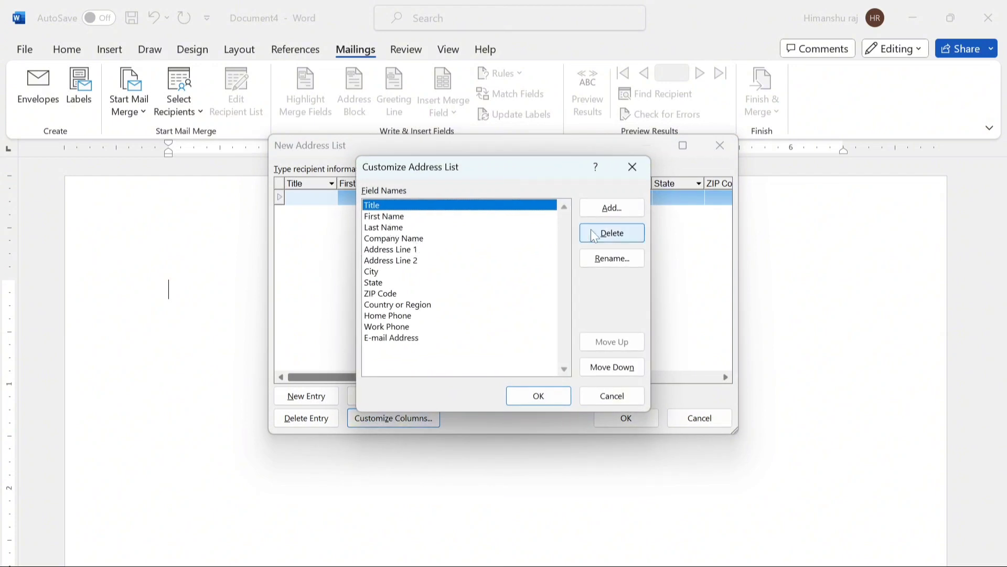
- Delete the Title and Last Name fields and rename Company Name to 'Institute name'
left_click(608, 235)
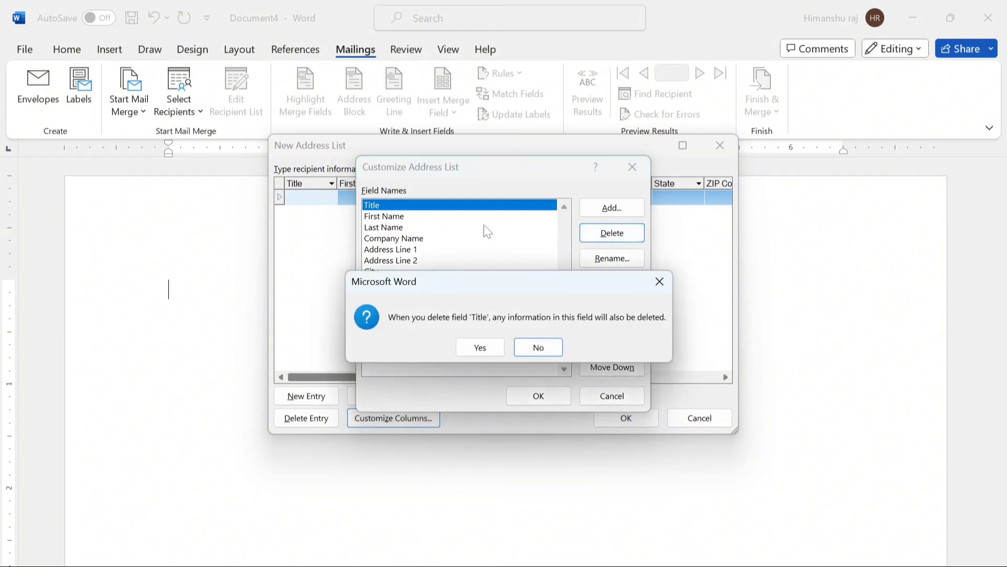
left_click(478, 347)
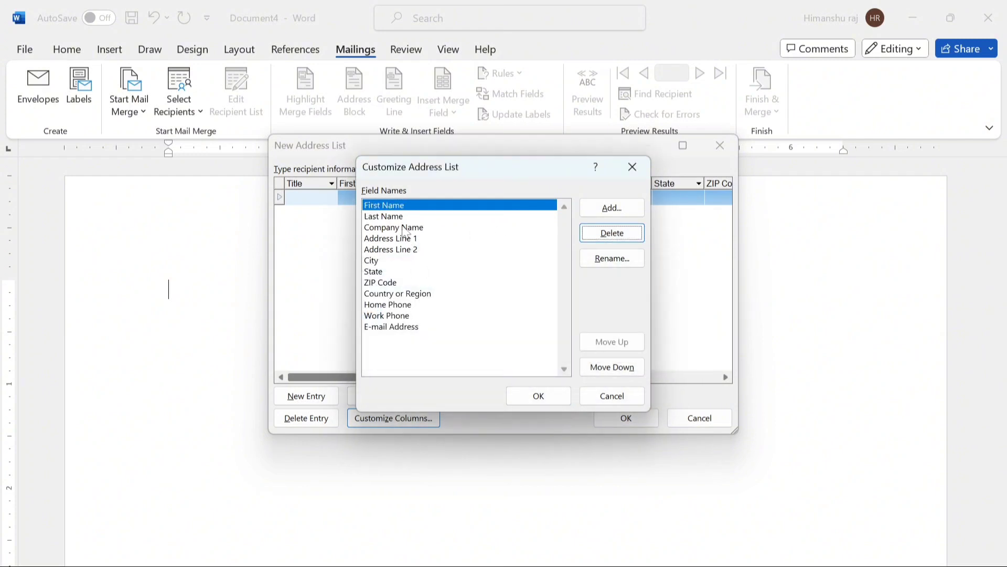
left_click(475, 216)
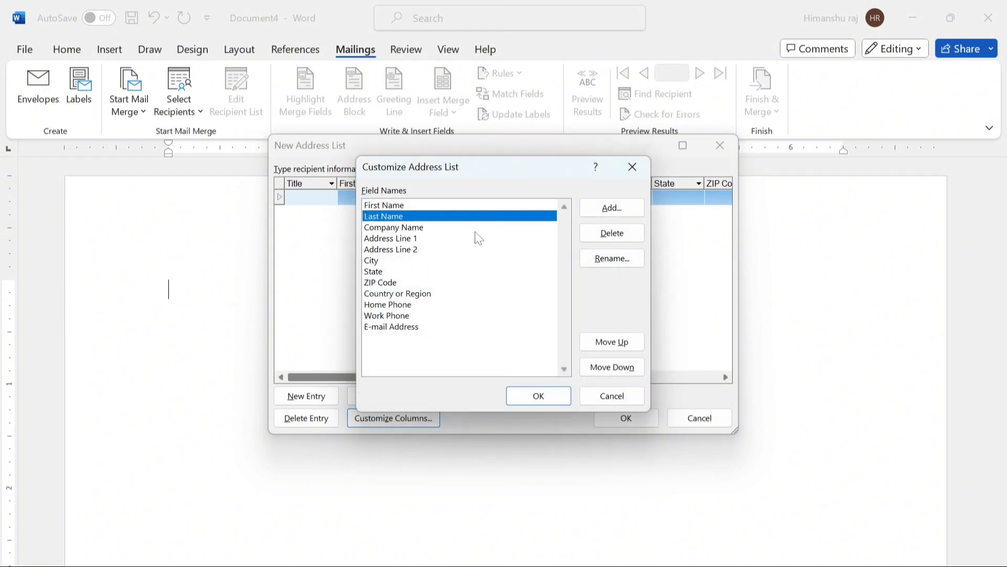
left_click(602, 240)
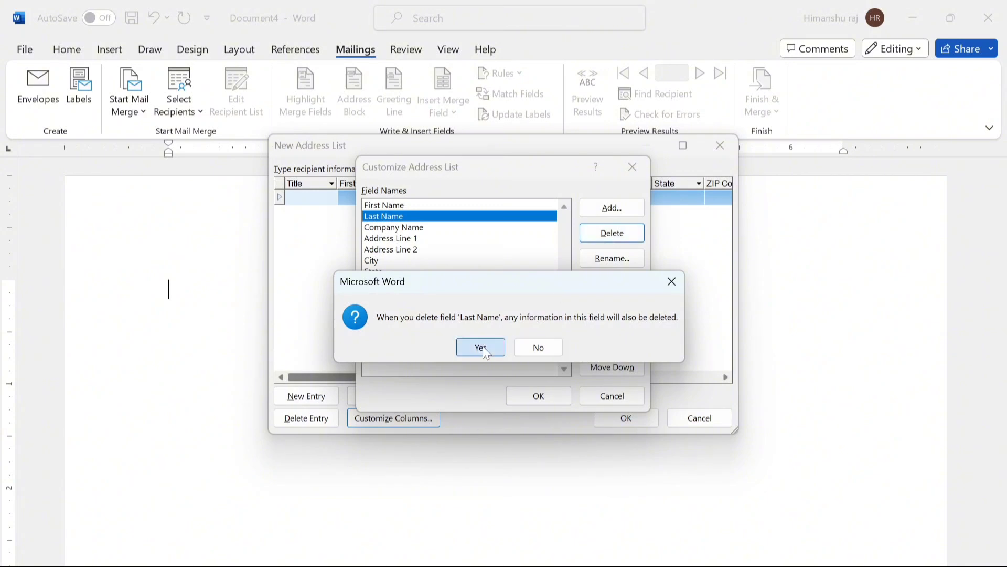
left_click(481, 347)
left_click(402, 218)
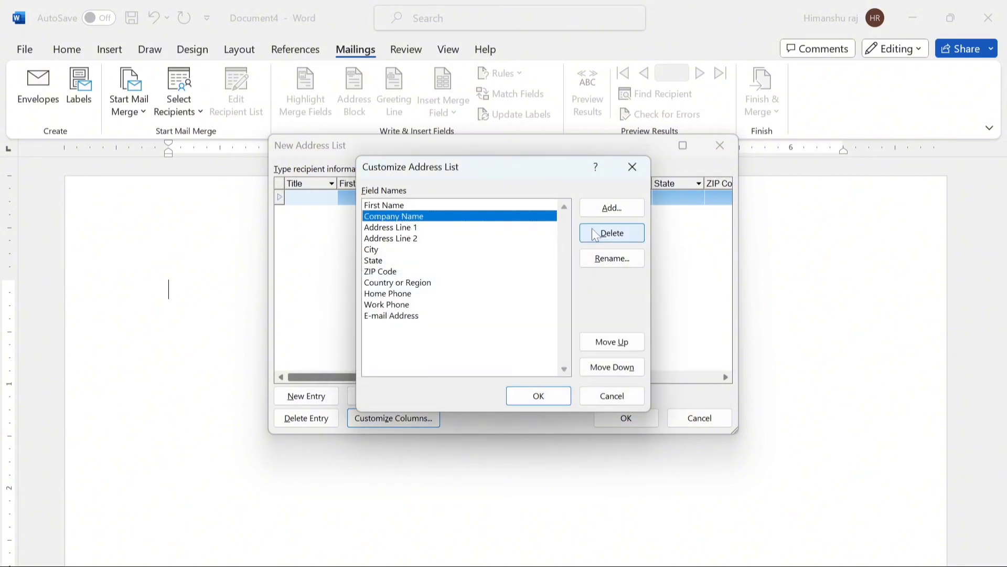
left_click(600, 264)
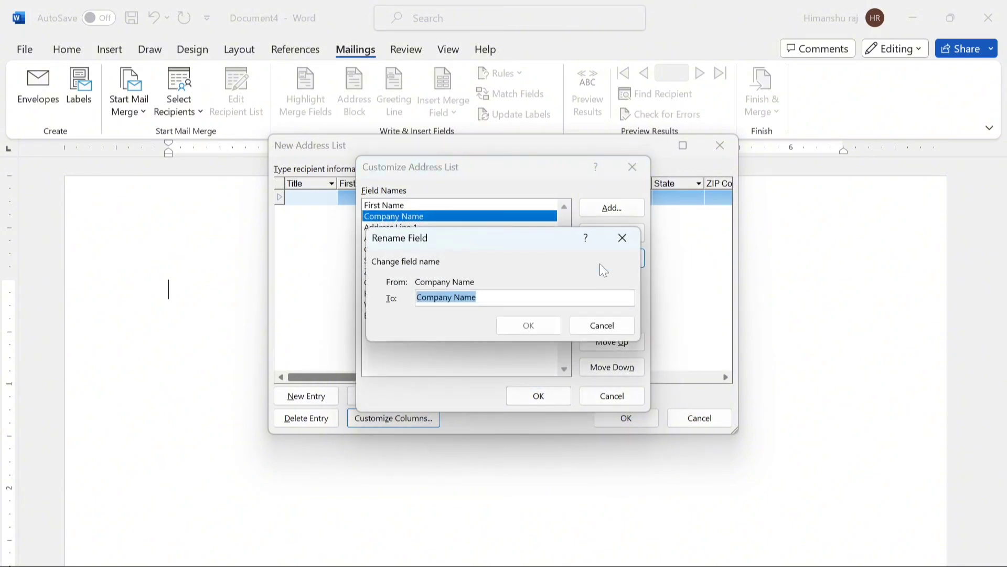
type("Institute")
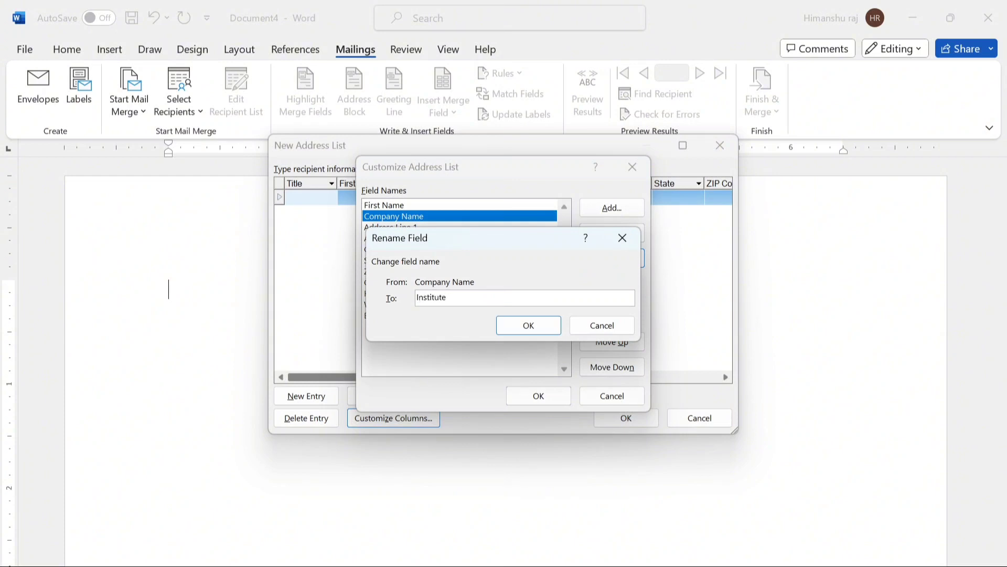
type(" name")
left_click(519, 326)
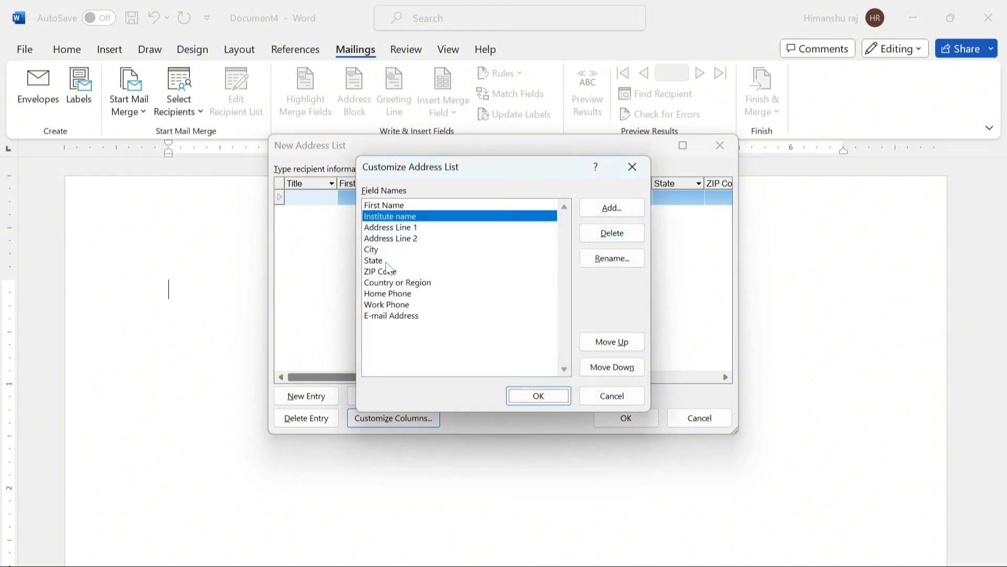
- Delete the Address Line 2 and Work Phone fields and apply the changes
left_click(396, 239)
left_click(611, 232)
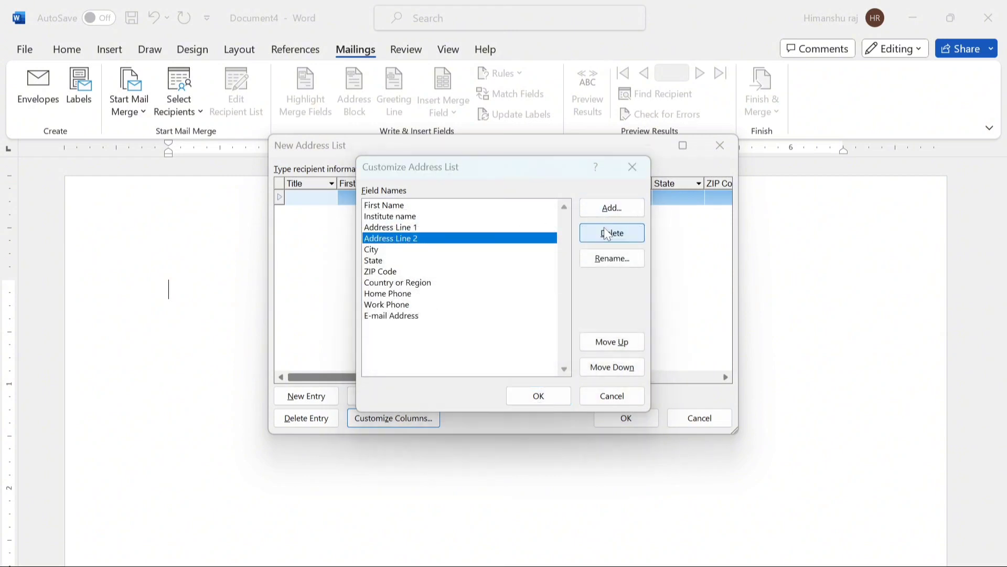
left_click(481, 352)
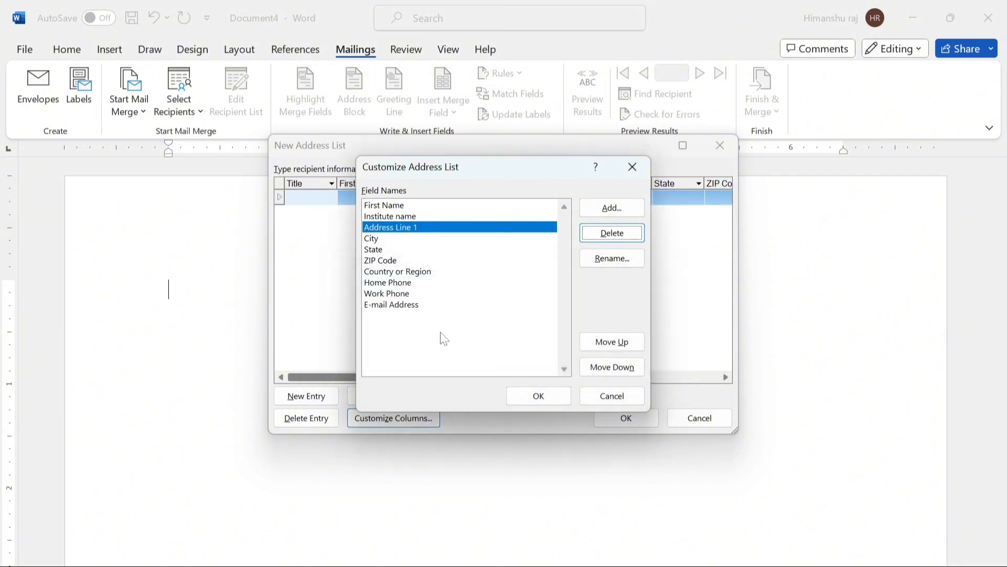
left_click(395, 294)
left_click(610, 233)
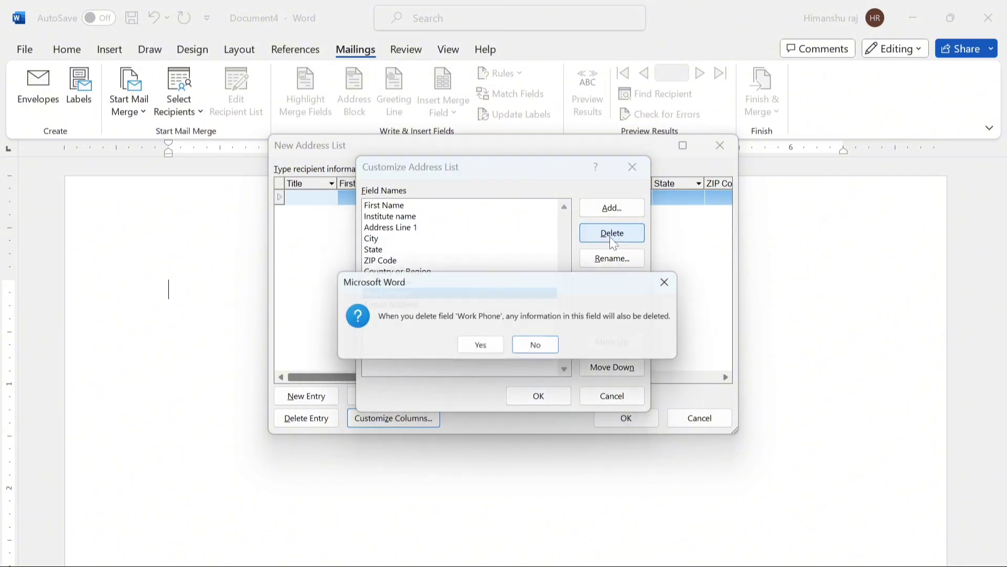
left_click(487, 346)
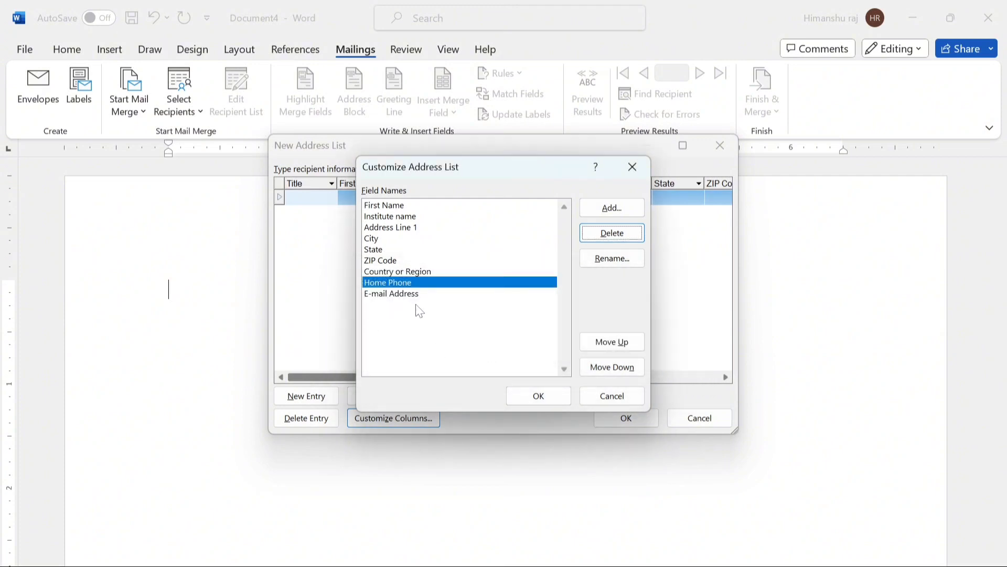
left_click(539, 395)
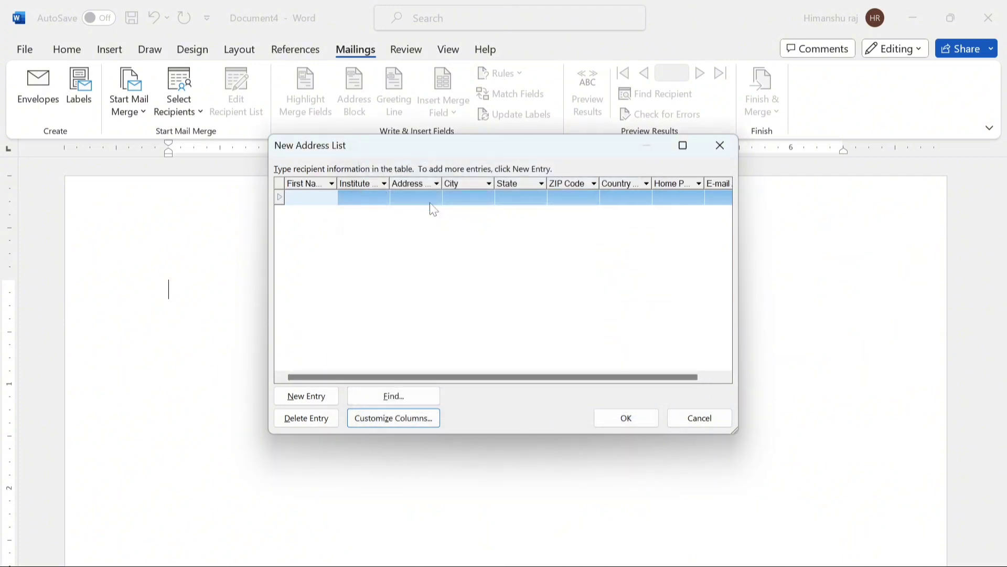
- Enter the first recipient's first name, institute 'progressive', street address and city, correcting typos
type("raj")
key("Tab")
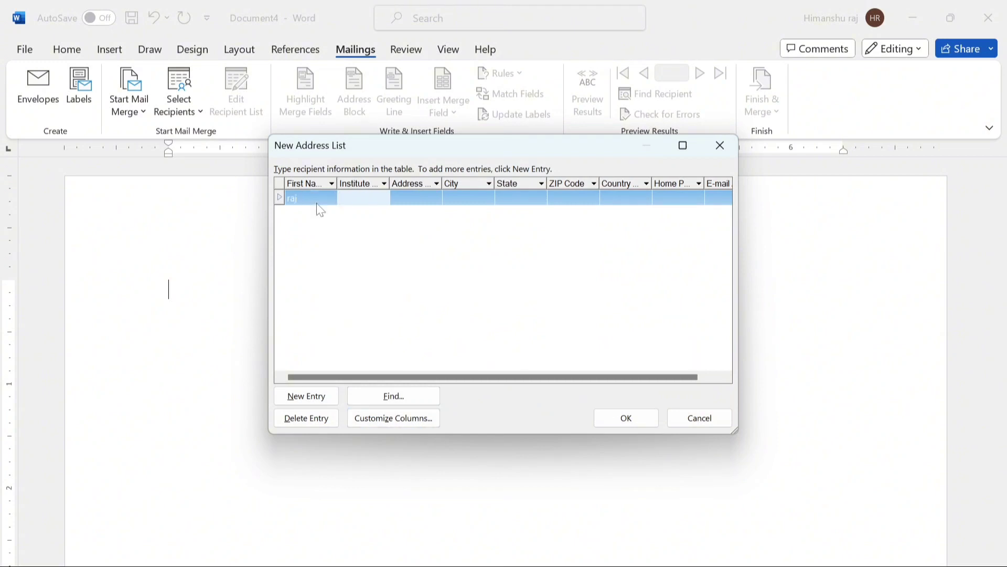
type("progressive")
key("Tab")
type("pat")
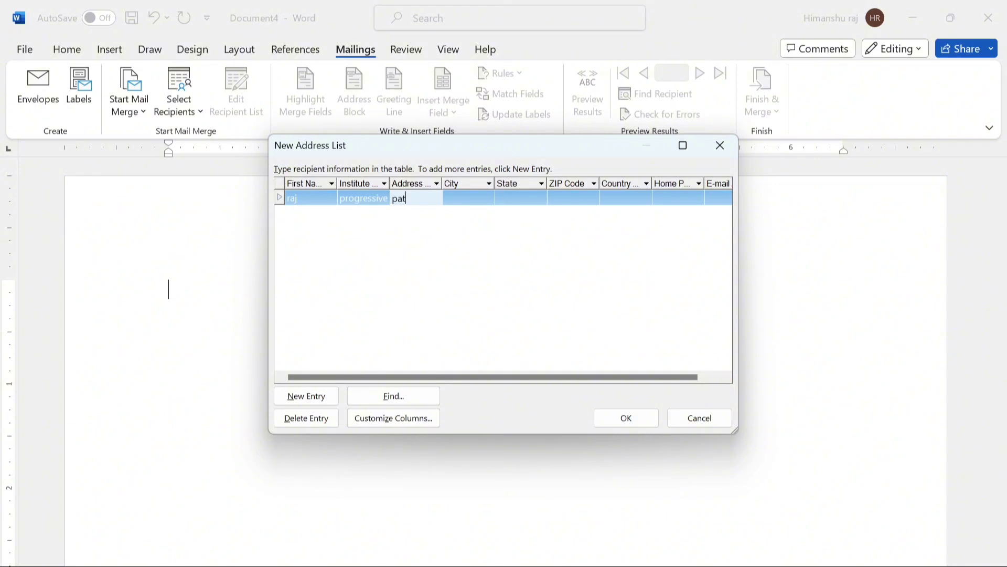
type("a")
key("BackSpace")
type("na")
key("Tab")
type("pa")
key("shift+Tab")
key("BackSpace")
key("BackSpace")
key("BackSpace")
key("BackSpace")
key("BackSpace")
type("bihat")
key("Tab")
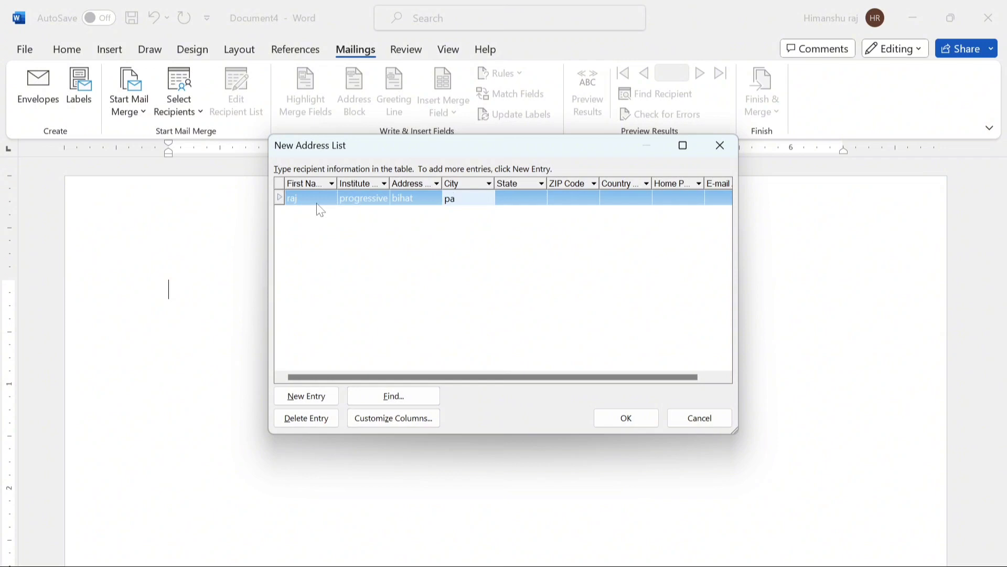
key("shift+Tab")
key("BackSpace")
key("BackSpace")
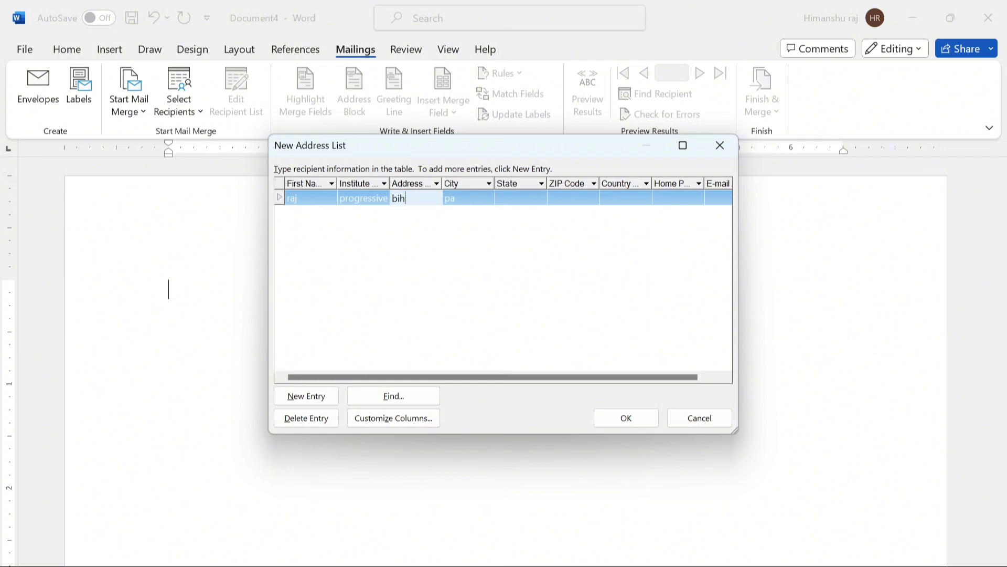
type("ta")
key("Tab")
type("tna")
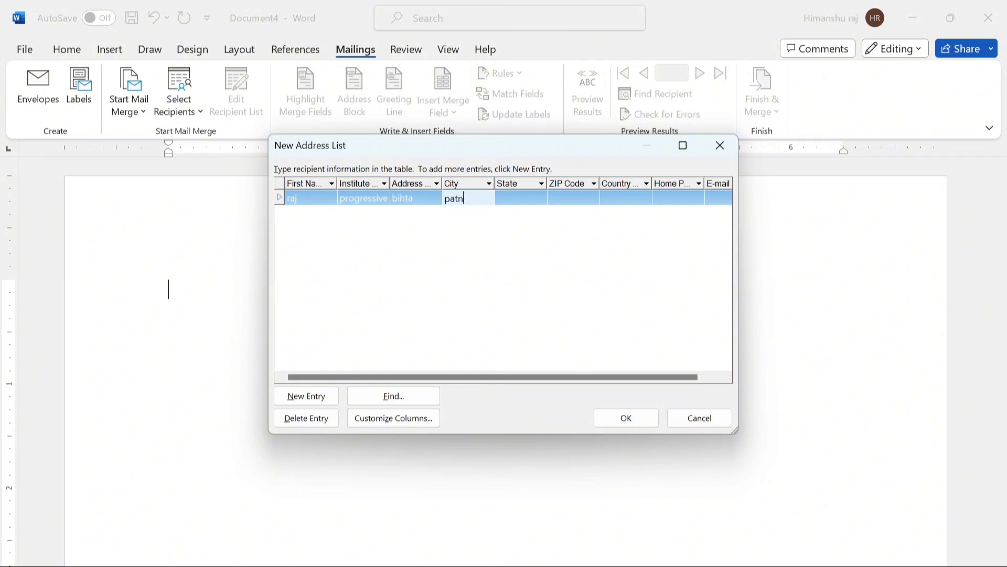
- Complete the first recipient with state bihar, ZIP code, country india, phone and e-mail, then start a new row
key("Tab")
type("bihar")
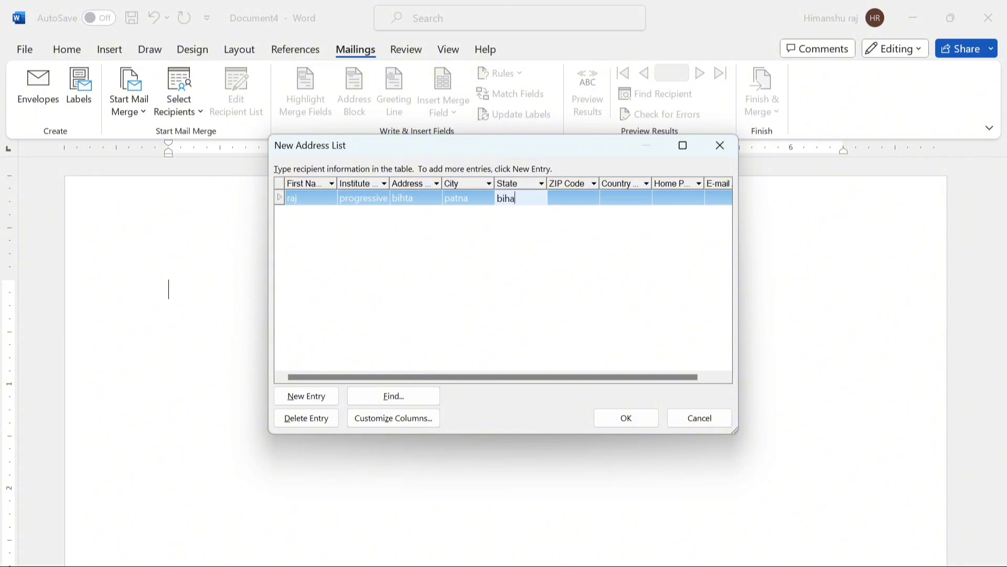
key("Tab")
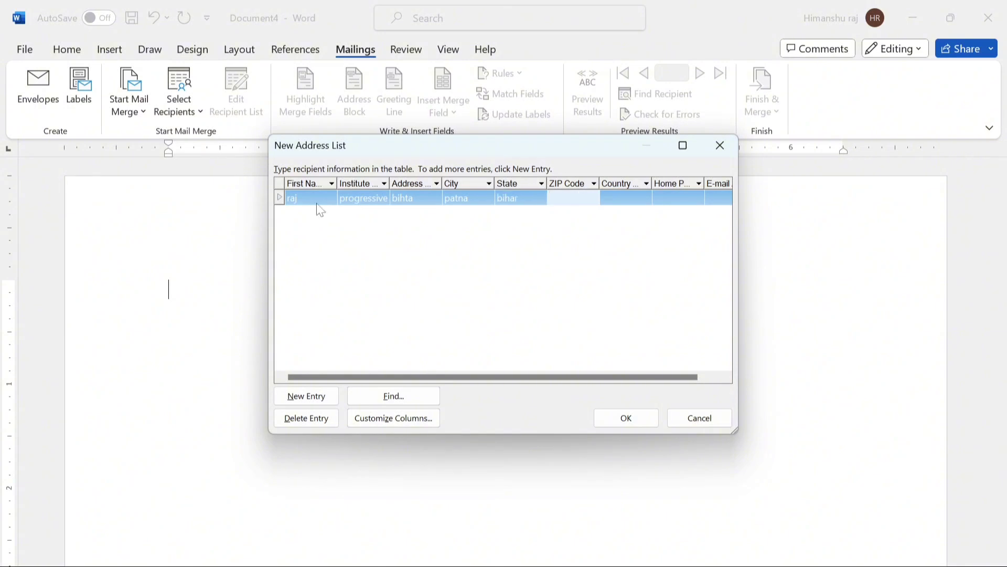
type("801103")
key("Tab")
type("india")
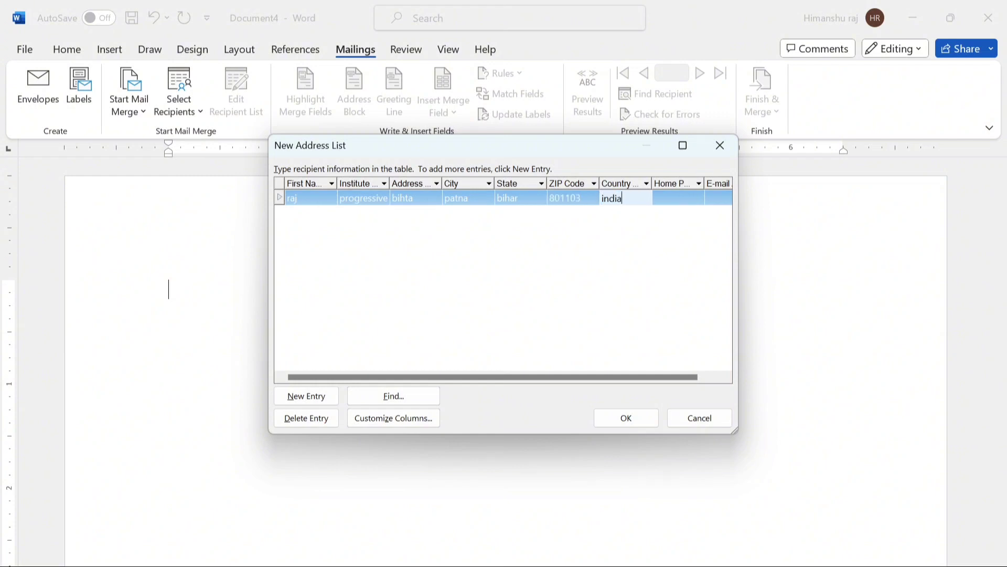
key("Tab")
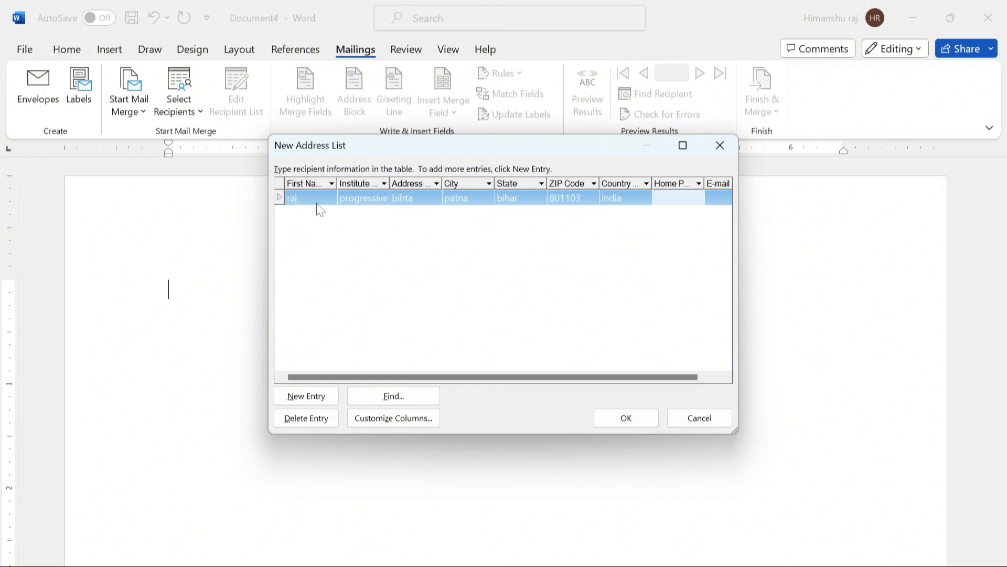
type("1234567890")
key("Tab")
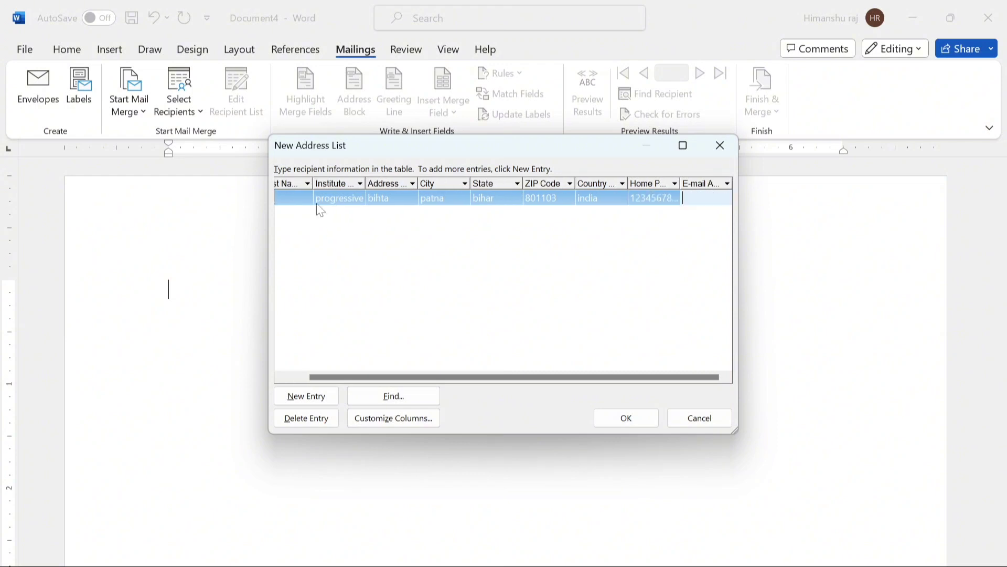
type("h@uiyu")
key("Tab")
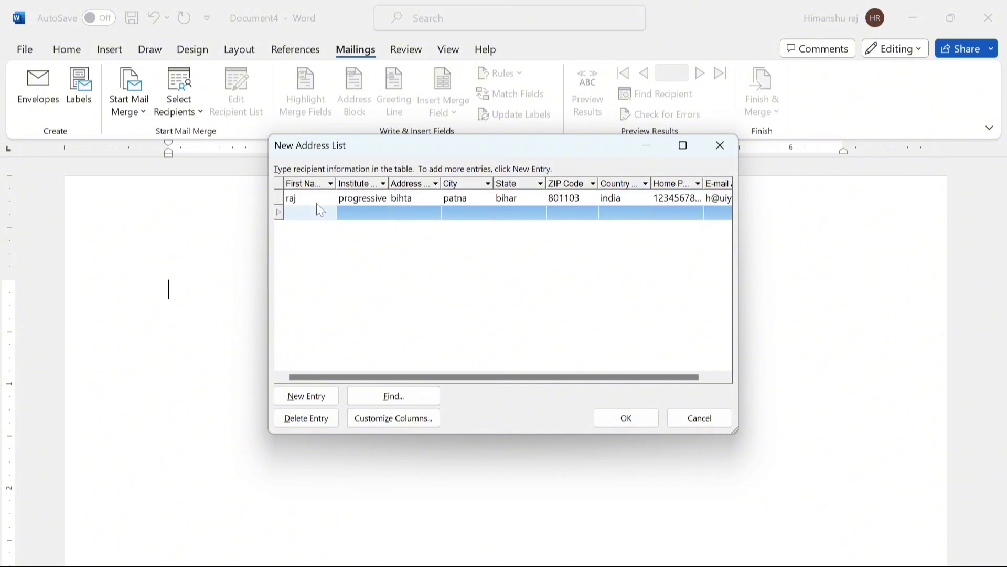
- Enter the second recipient's first name, institute 'aispro', street address and city
type("raju")
key("Tab")
type("aispro")
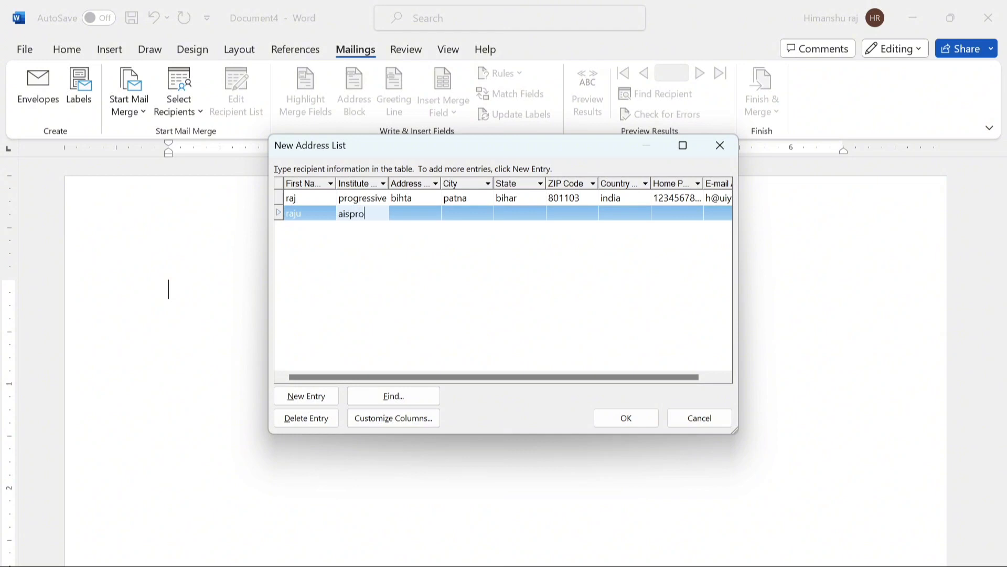
key("Tab")
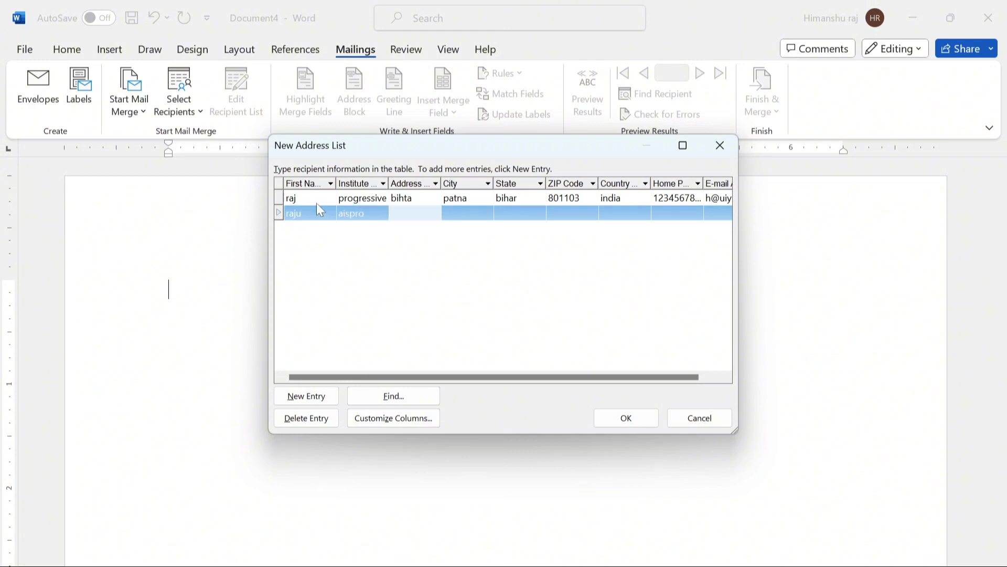
type("jagdeopath")
key("Tab")
type("tna")
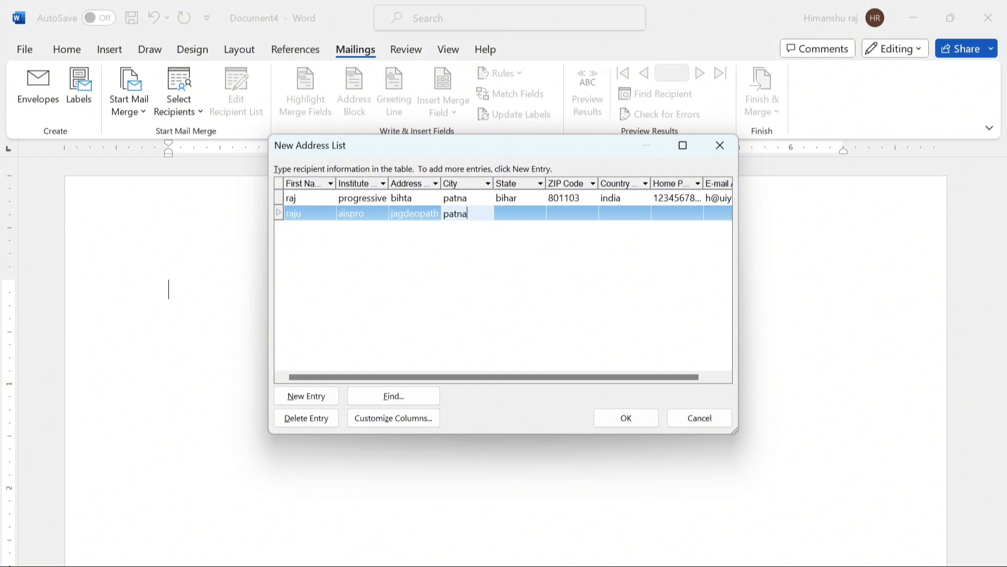
key("Tab")
- Complete the second recipient with state bihar, ZIP code, country india, phone and e-mail, then start a new row
type("bihar")
key("Tab")
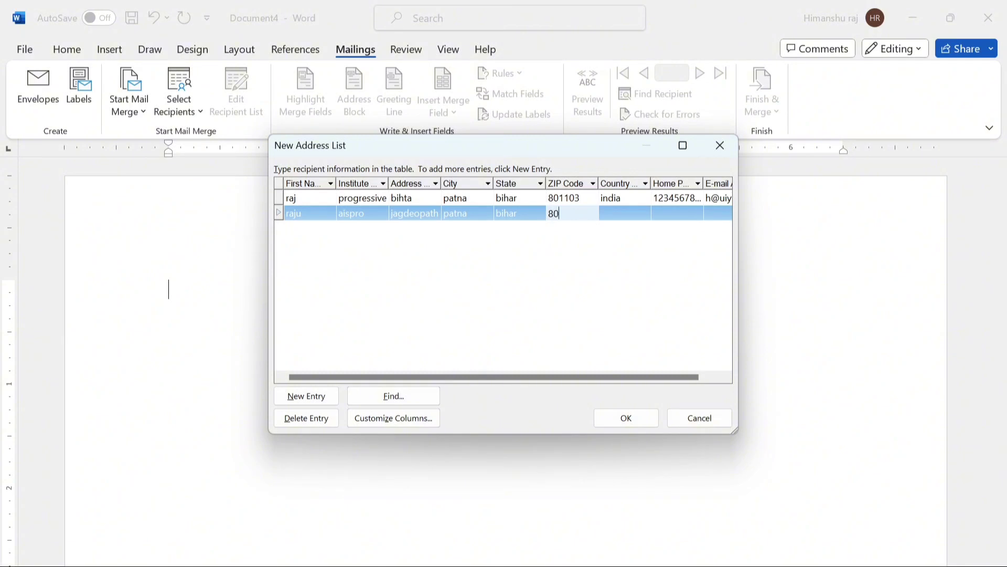
type("801506")
key("Tab")
type("india")
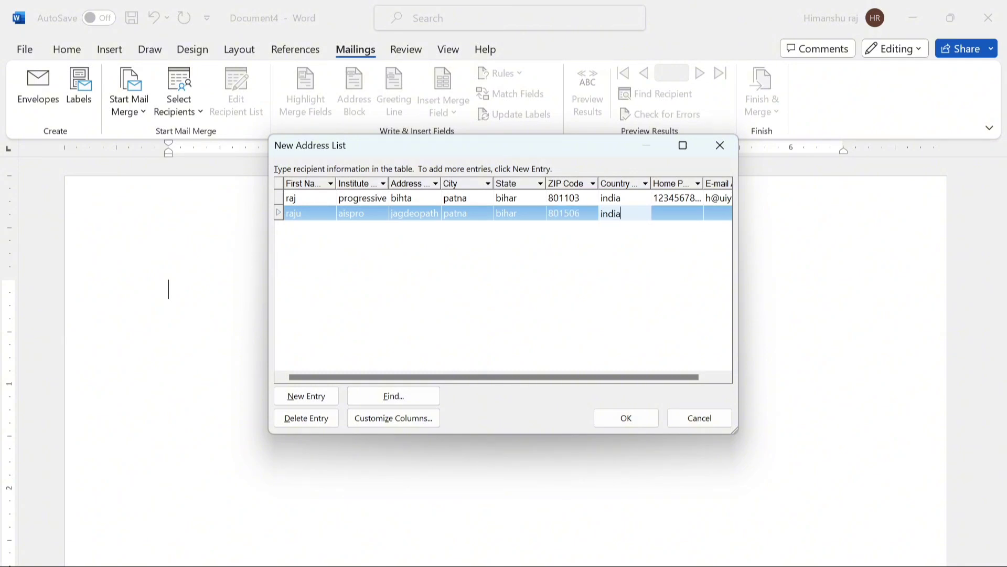
key("Tab")
type("123")
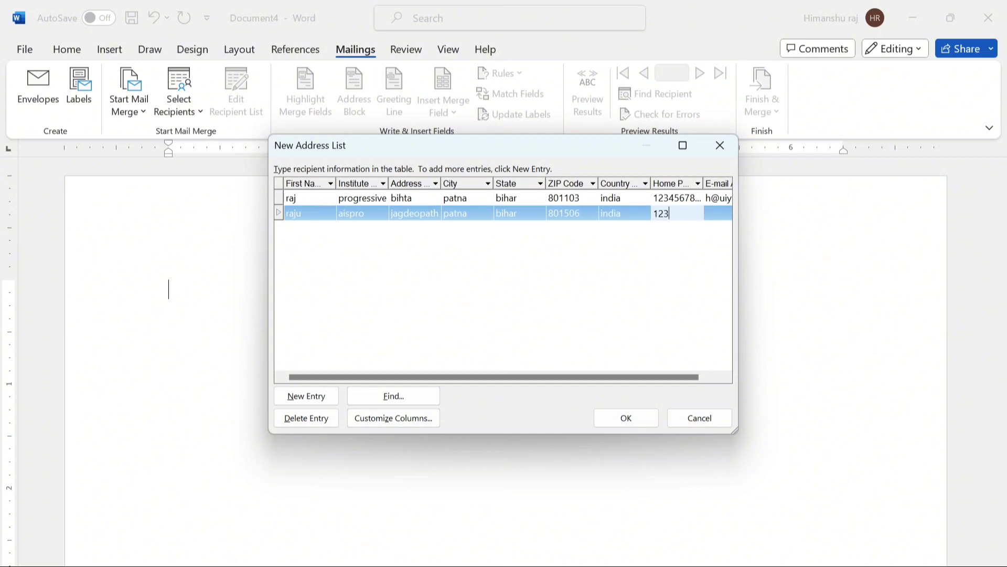
type("4567897")
key("Tab")
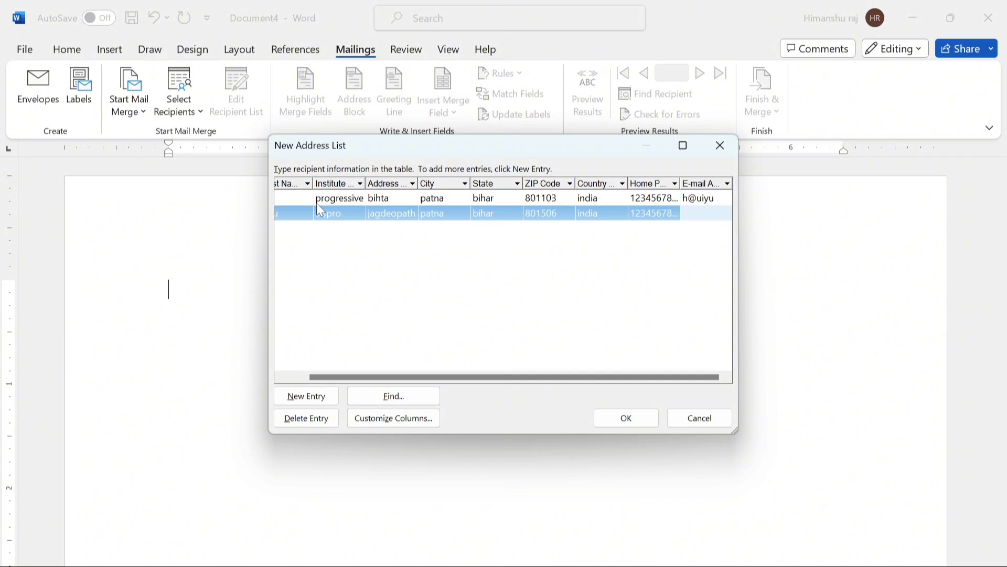
type("r@tyuii")
key("Tab")
- Enter the third recipient's first name, institute 'education', street address and city
type("r")
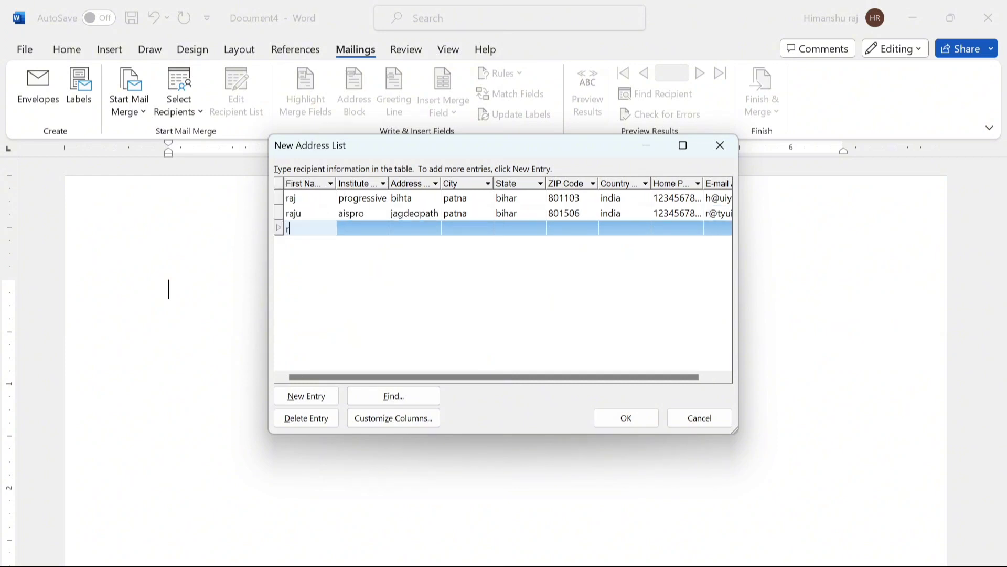
type("itik")
key("Tab")
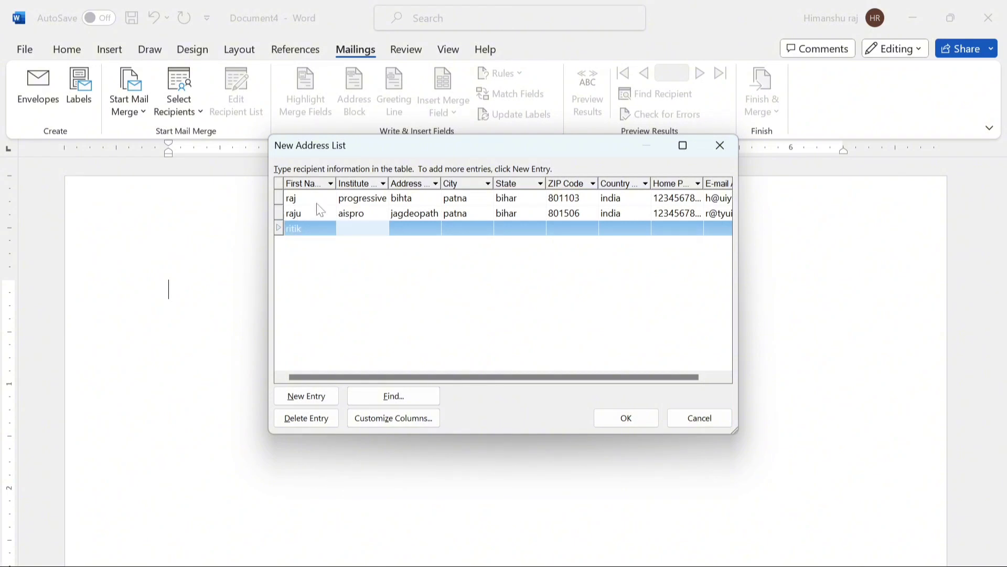
type("education")
key("Tab")
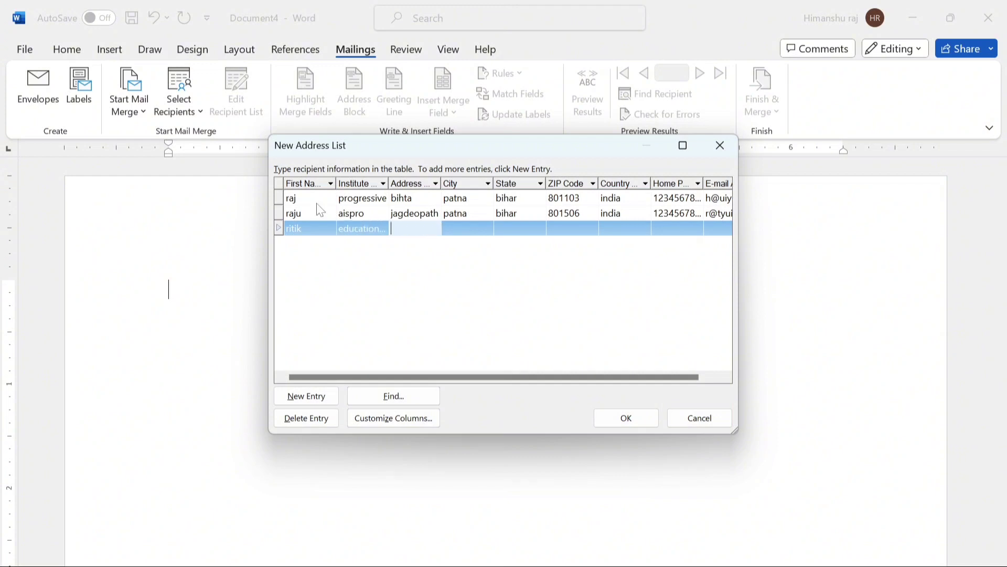
type("boring road")
key("Tab")
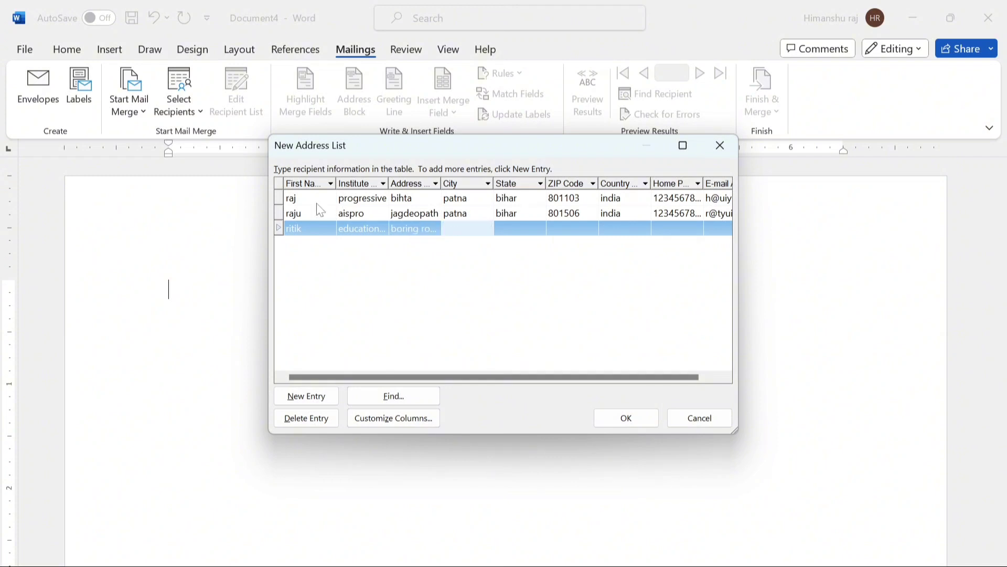
type("patna")
key("Tab")
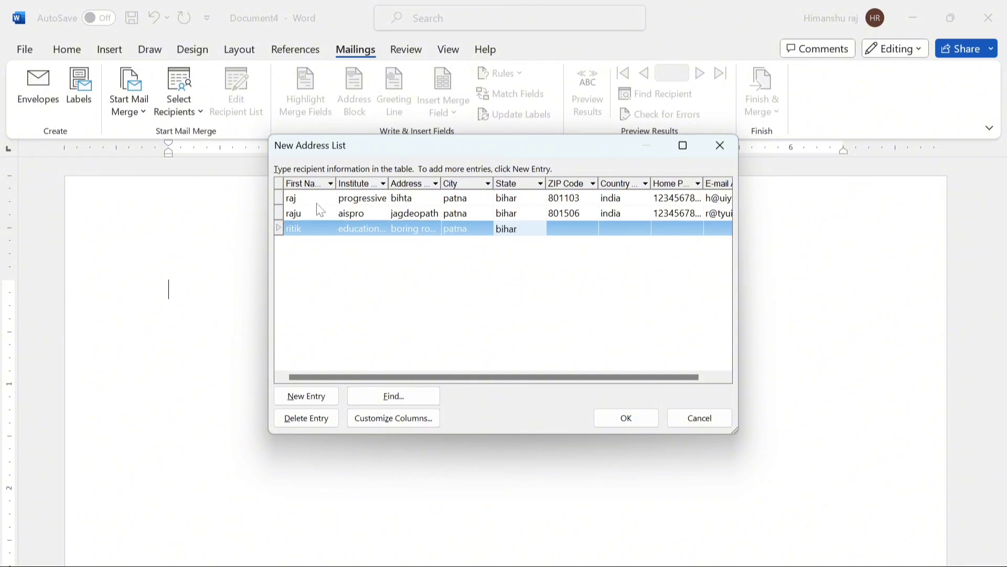
- Complete the third recipient with state bihar, ZIP code, country india, phone and e-mail
key("Tab")
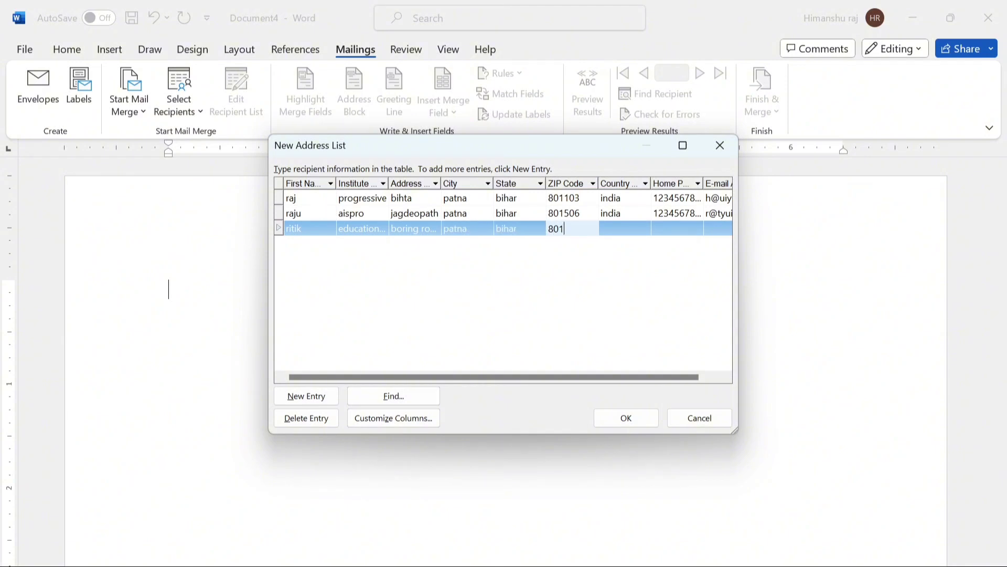
key("Tab")
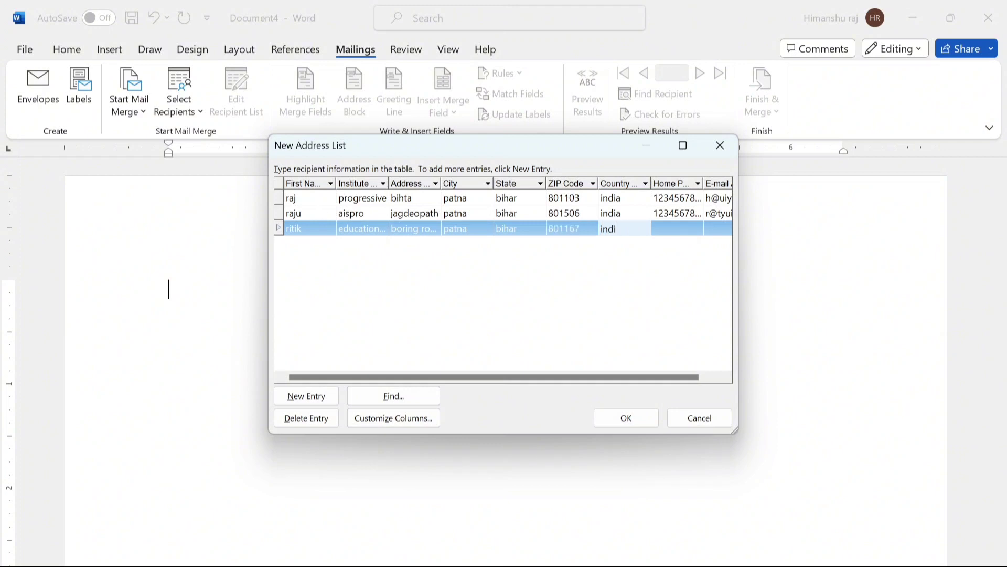
key("Tab")
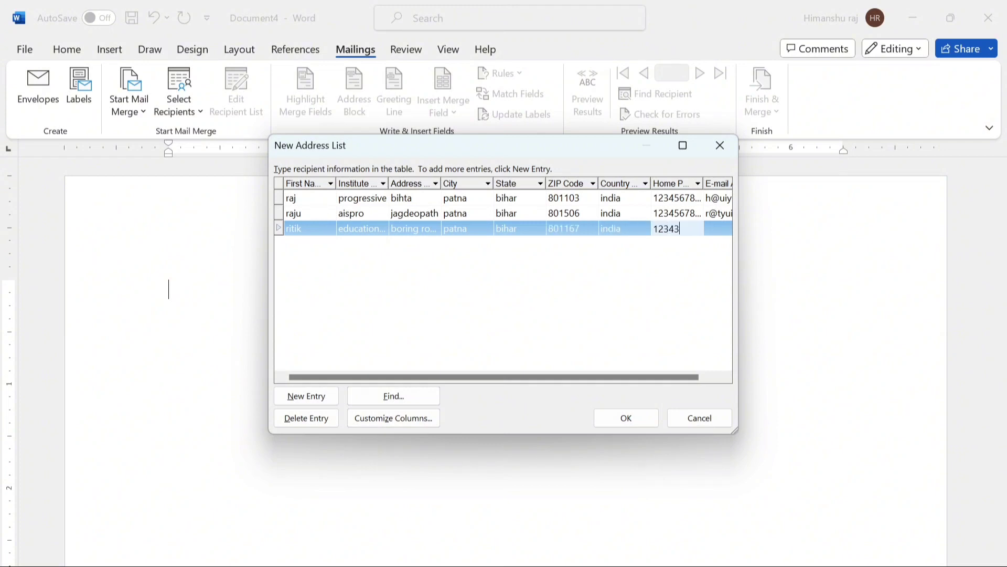
key("Tab")
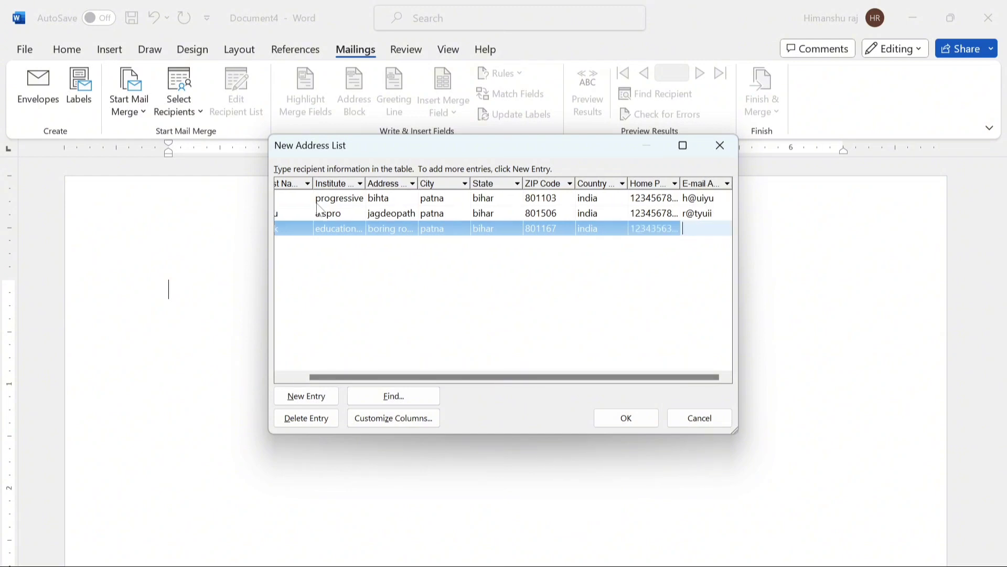
key("Tab")
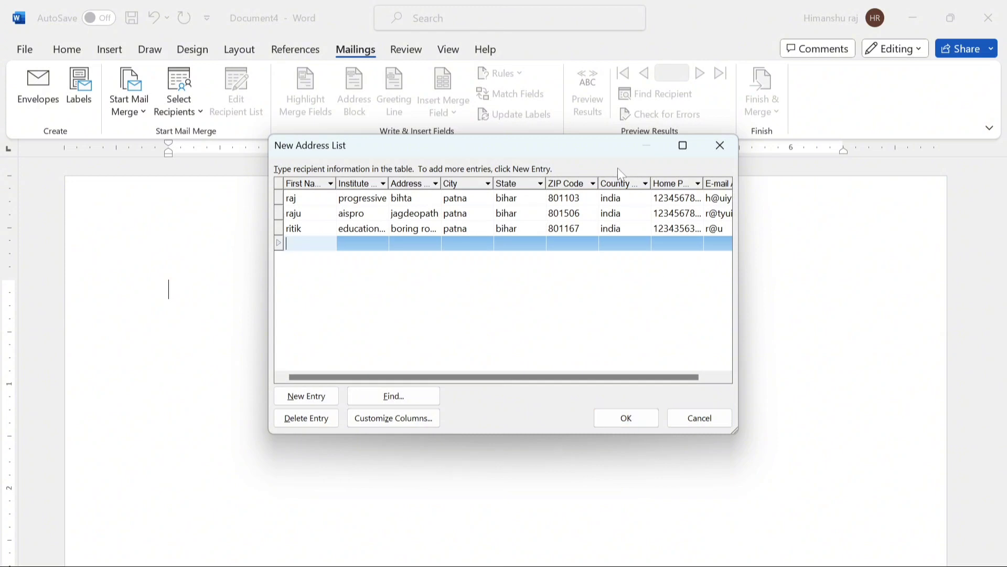
- Finish the recipient list and save it as the address list file 'raj'
left_click_drag(621, 151, 625, 280)
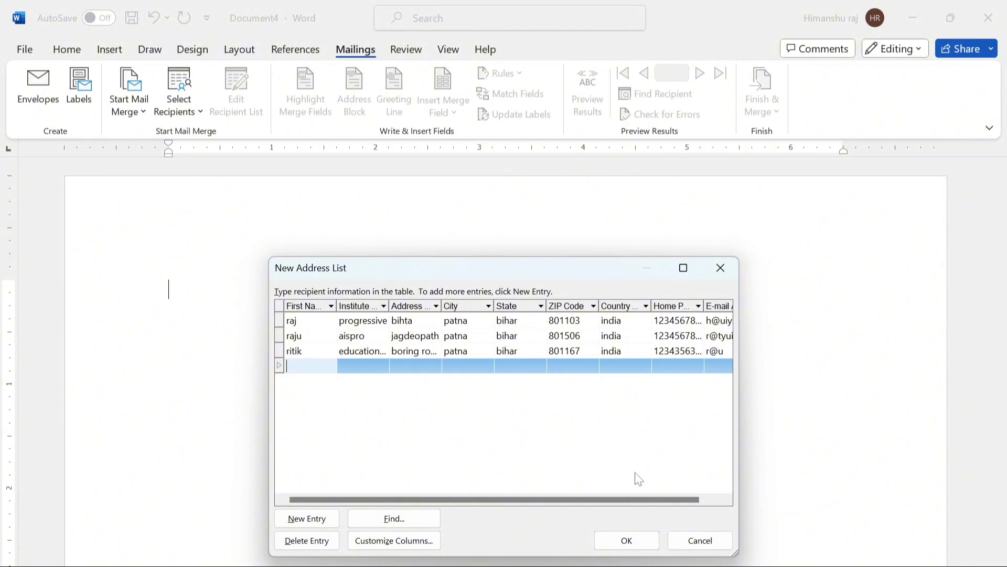
left_click(627, 545)
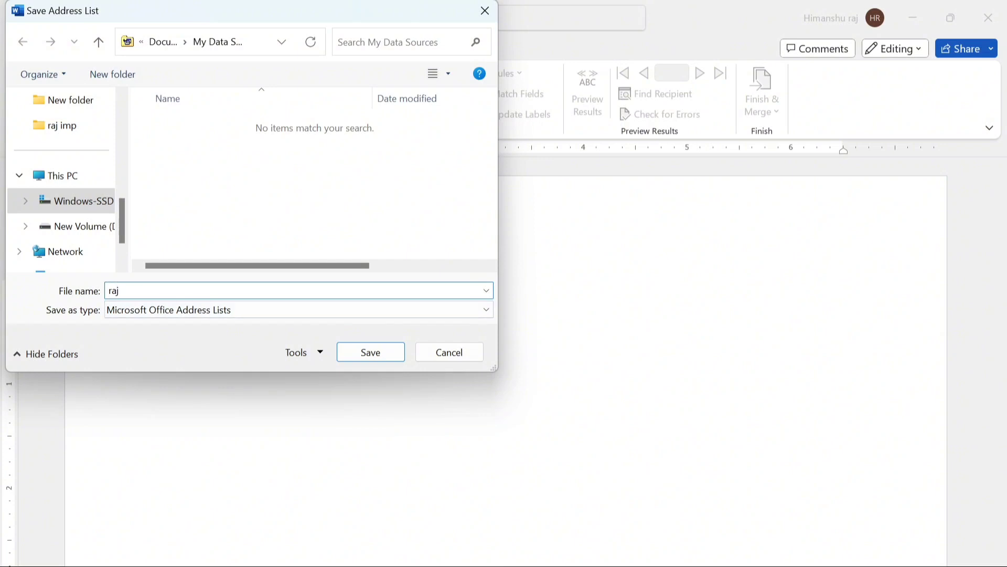
type("raj")
left_click(373, 351)
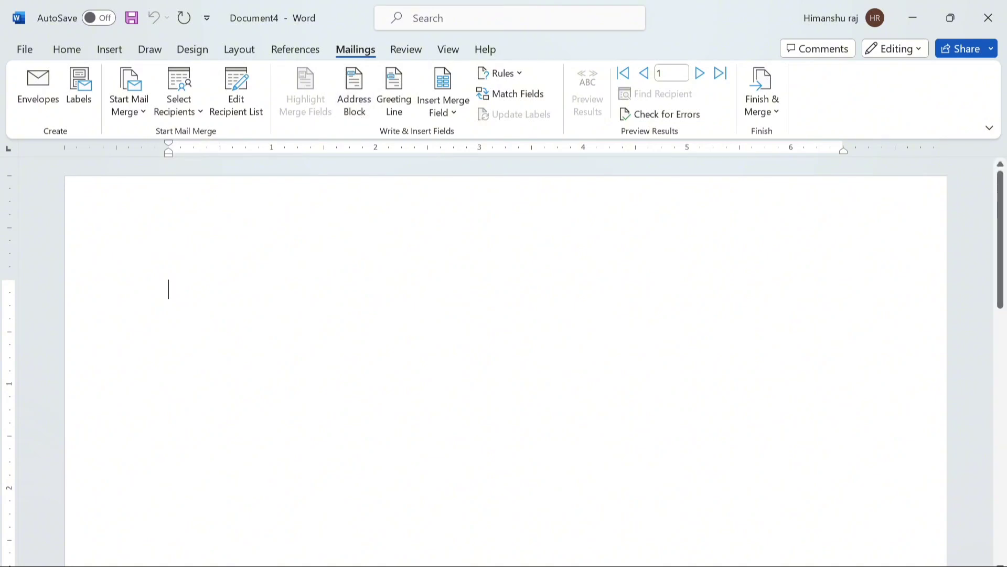
- Type 'Dear ,' and below it 'You are invited on the occasion of Saraswati puja at 14th feb 2024.'
type("Dear ")
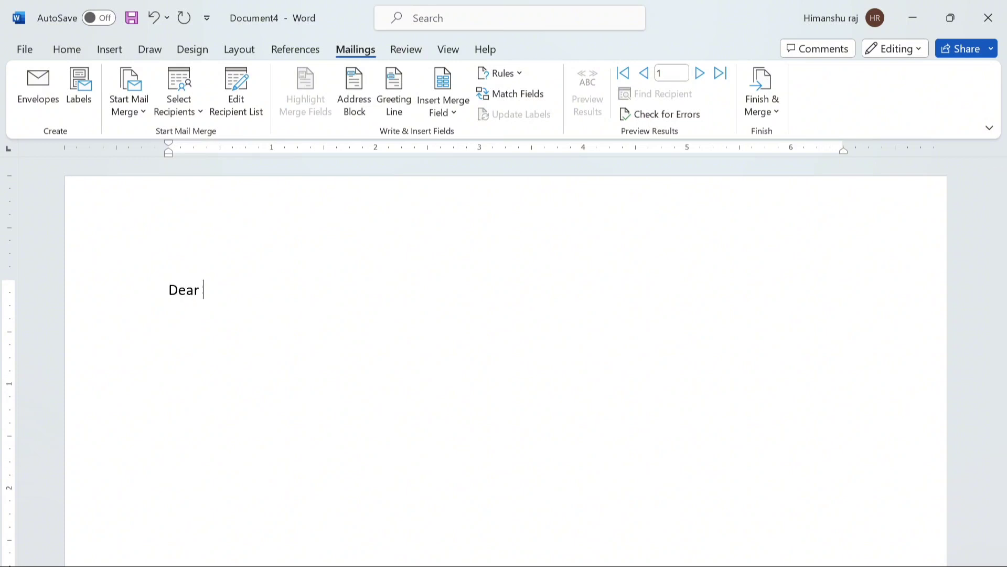
type(",")
key("Return")
type("You are invited ")
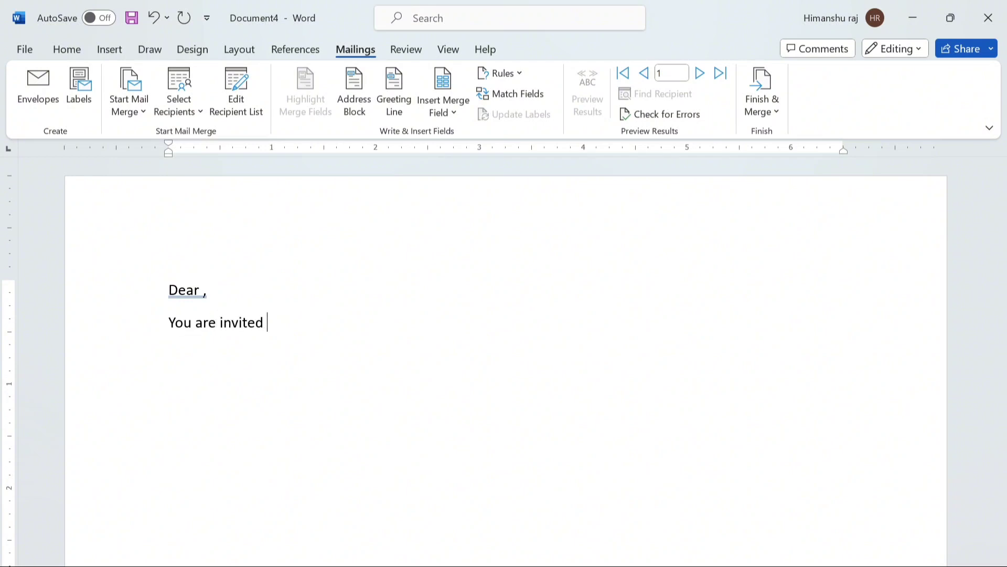
type("on the occas")
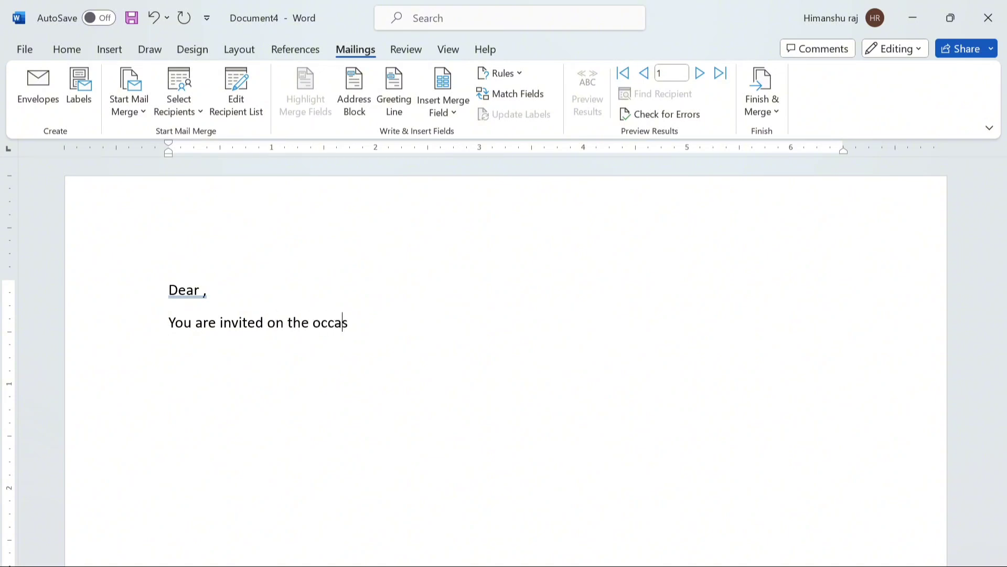
type("sion of saraswar")
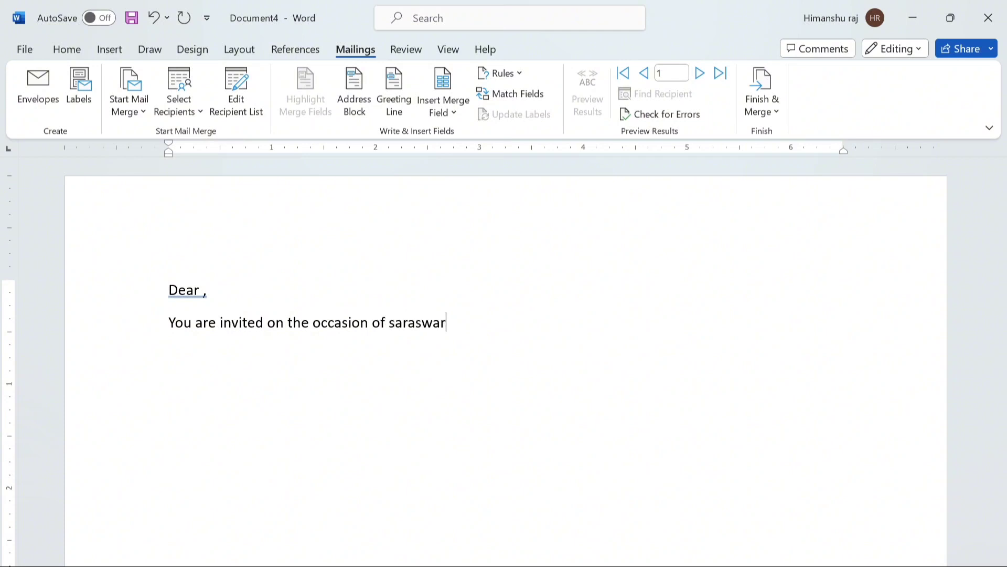
key("BackSpace")
type("ti puja ")
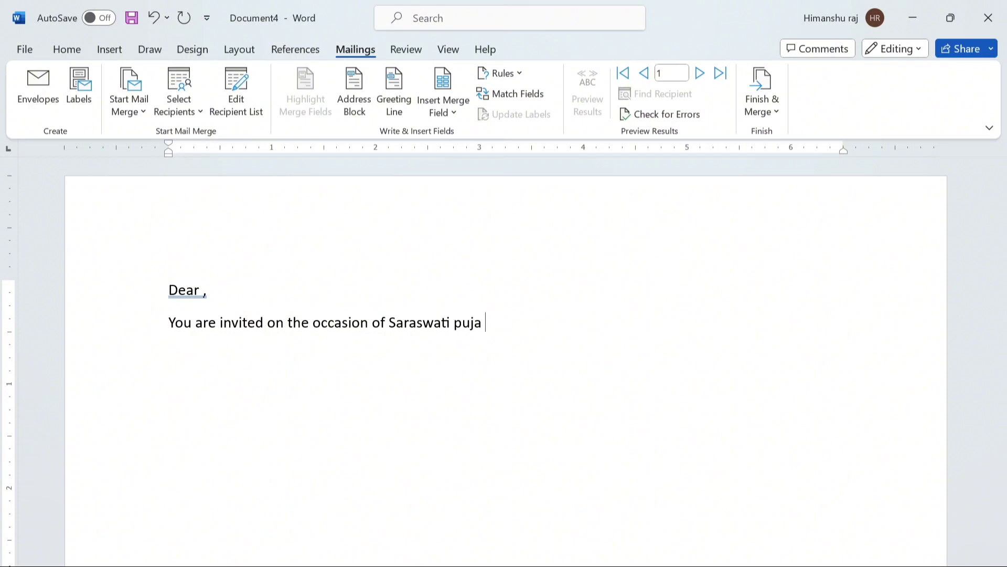
type("at 14th feb 2024")
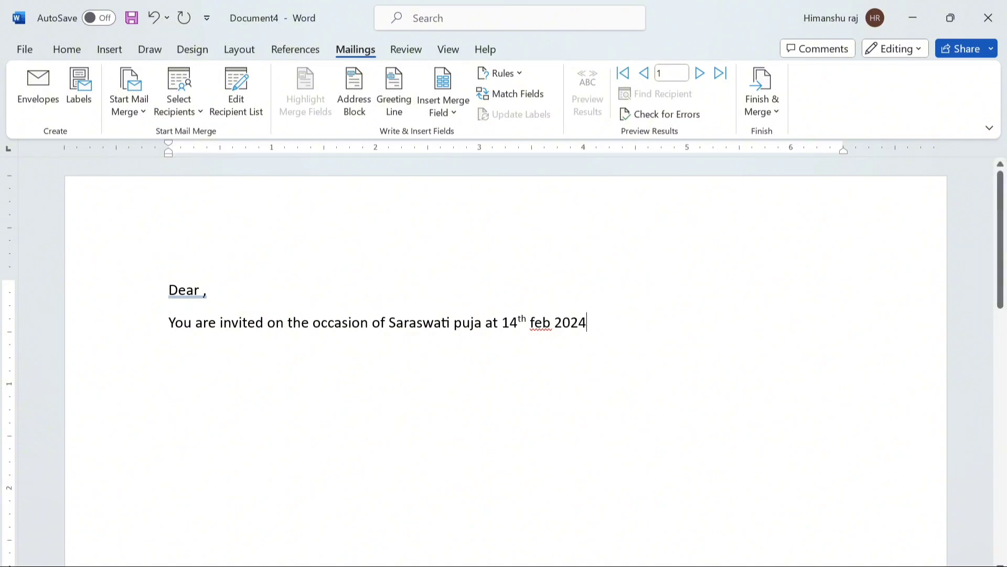
type(".")
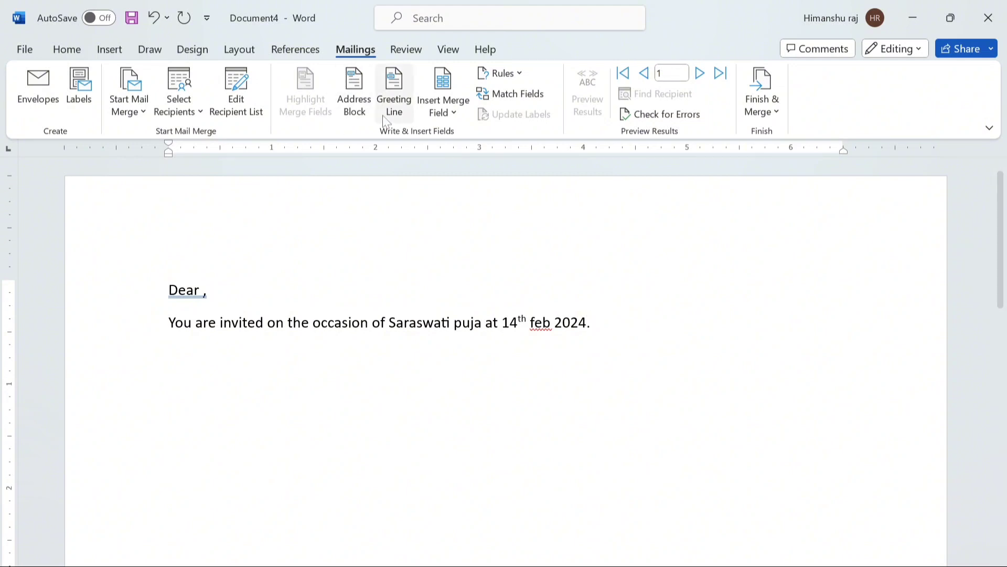
- Insert First_Name after 'Dear' and a centred Institute_name heading line above the greeting
left_click(456, 118)
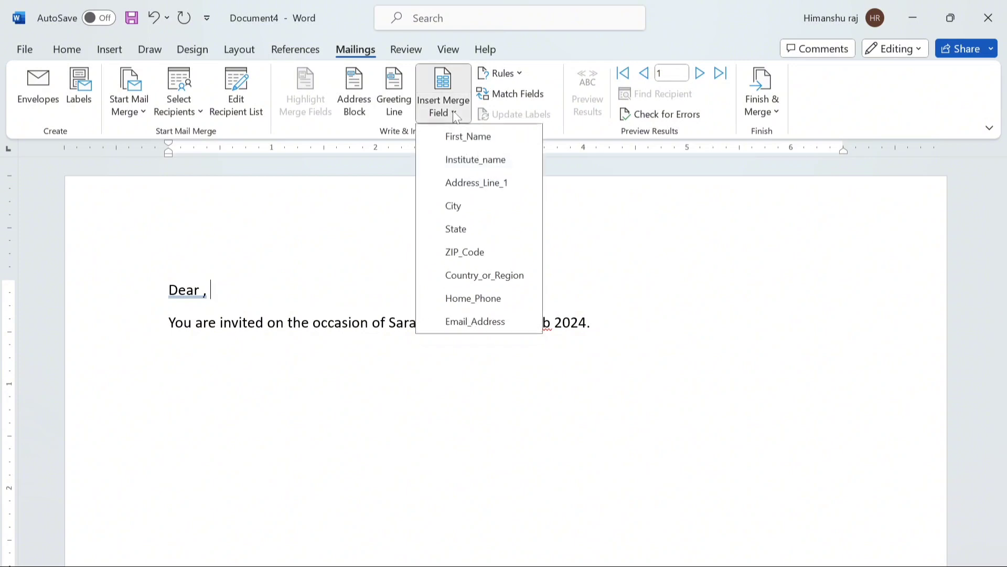
left_click(469, 137)
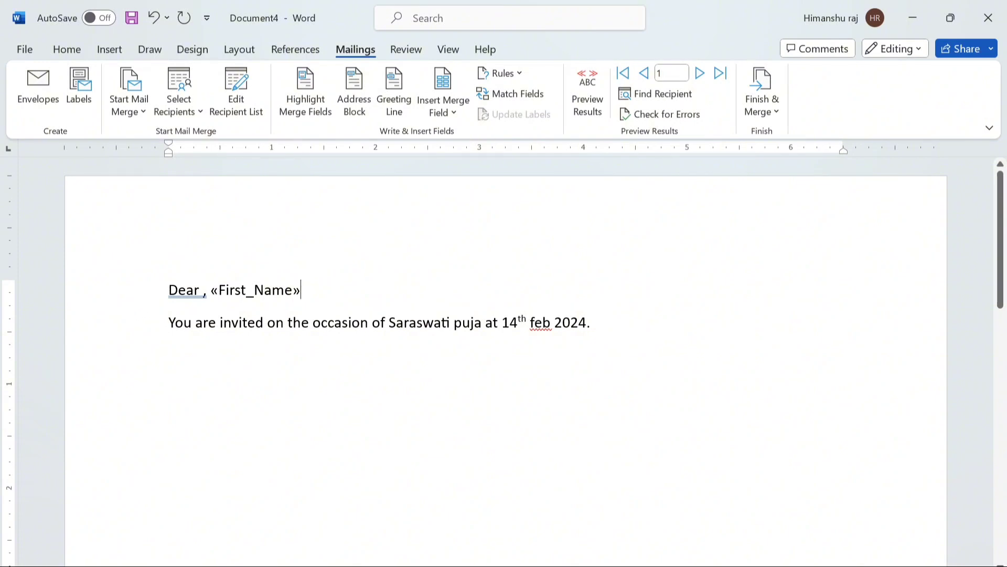
key("Home")
left_click(443, 107)
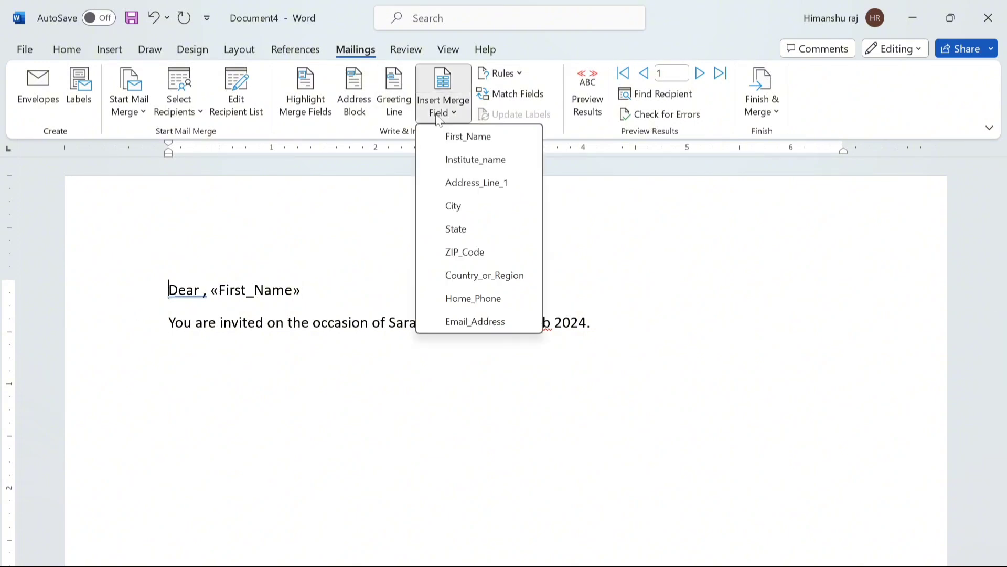
left_click(461, 159)
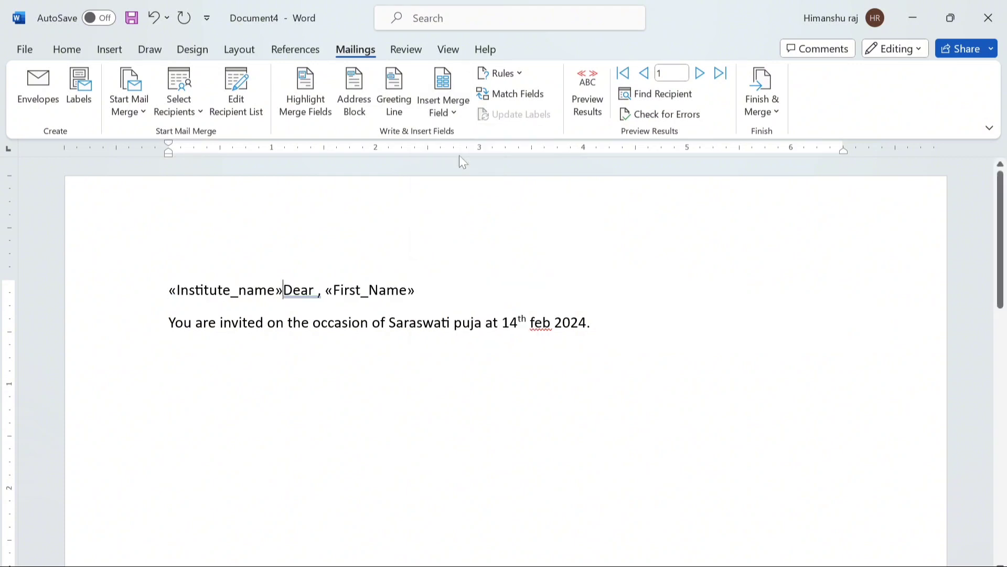
key("Return")
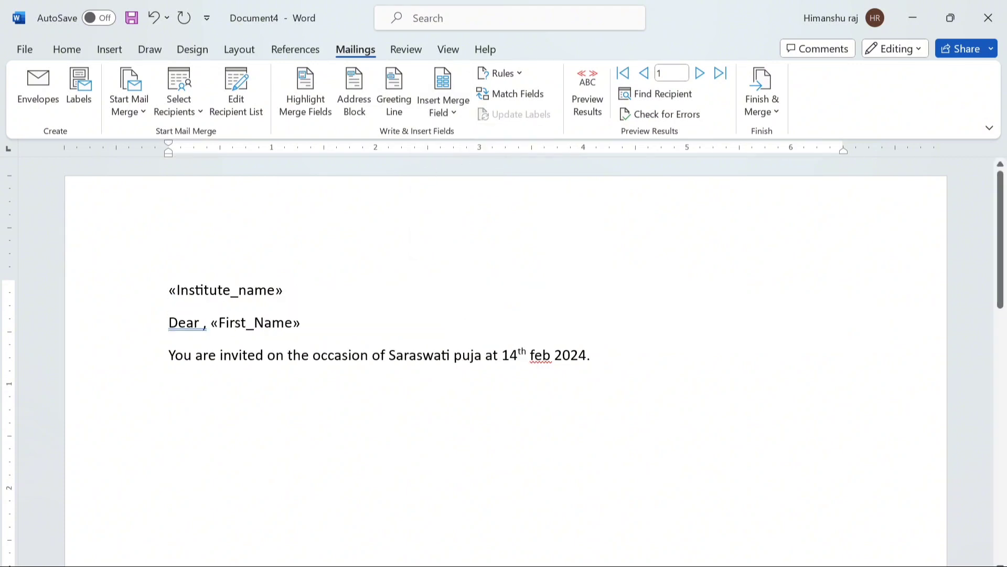
left_click(169, 290)
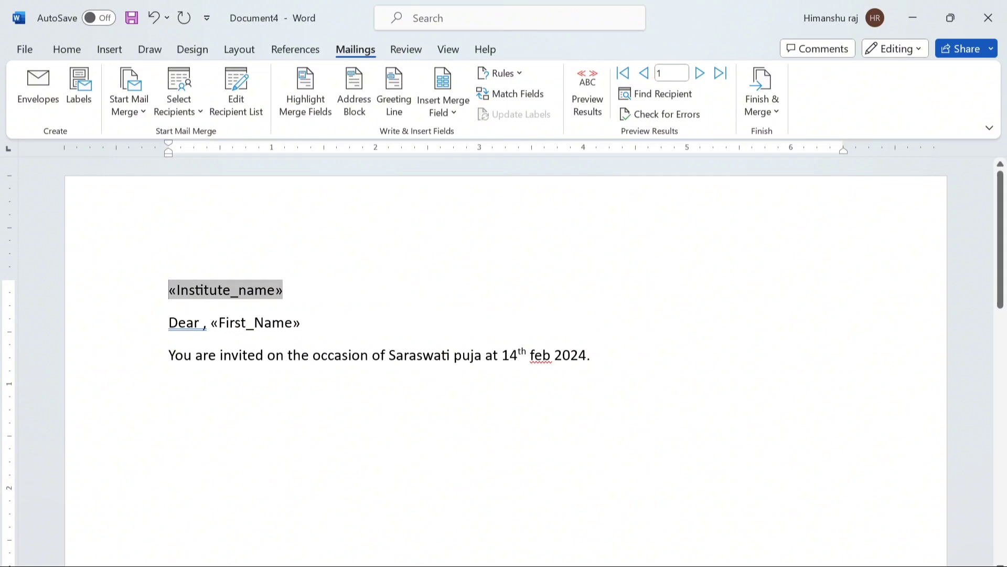
left_click(72, 45)
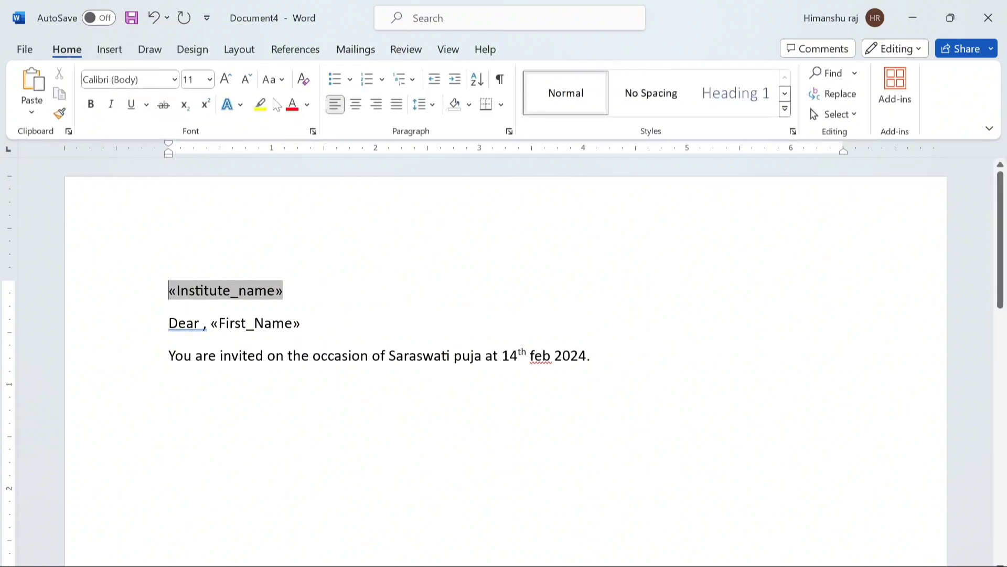
left_click(356, 105)
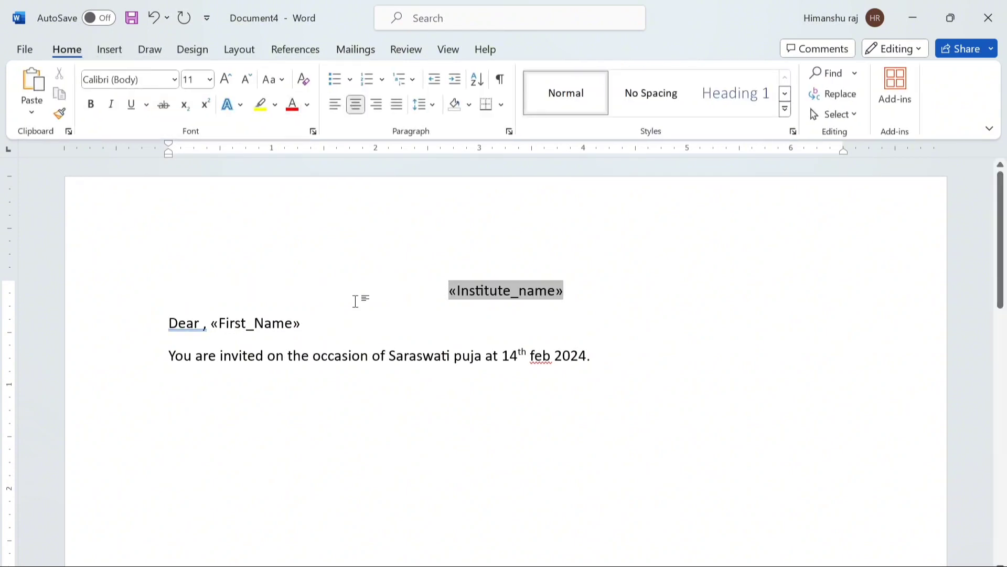
key("Down")
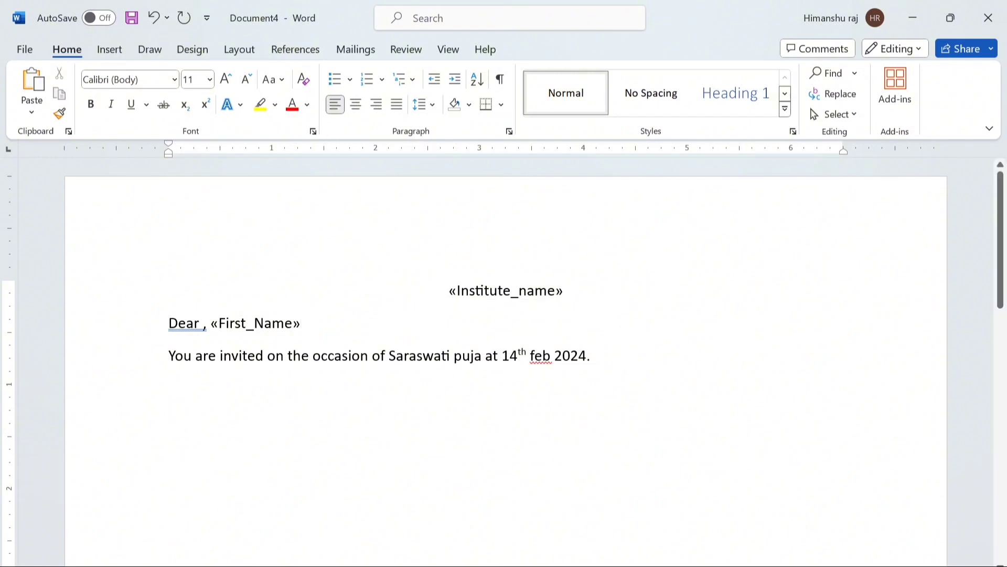
- Add an address line of Address_Line_1 / City / State, ZIP_Code, Country_or_Region below the invitation
left_click(355, 51)
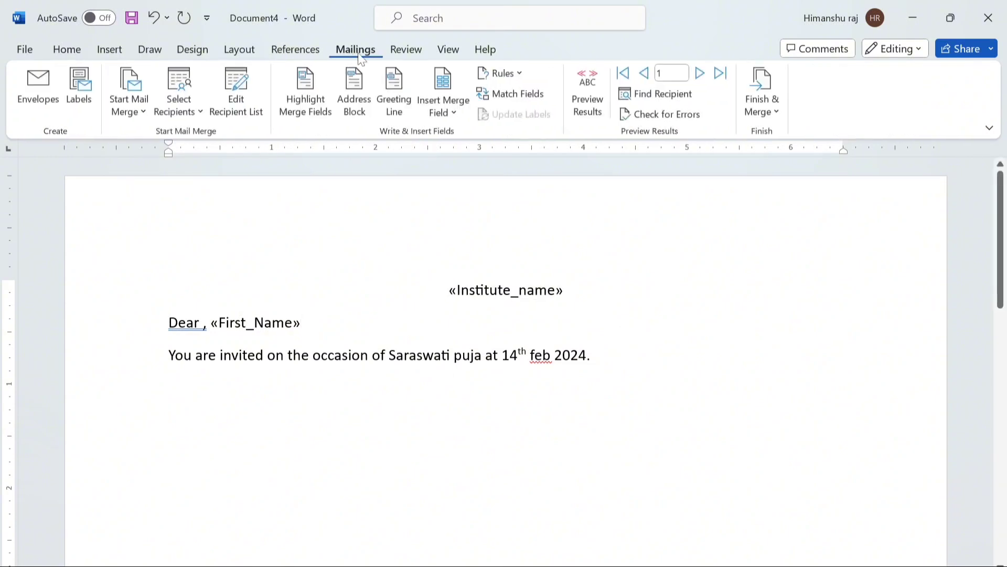
left_click(445, 113)
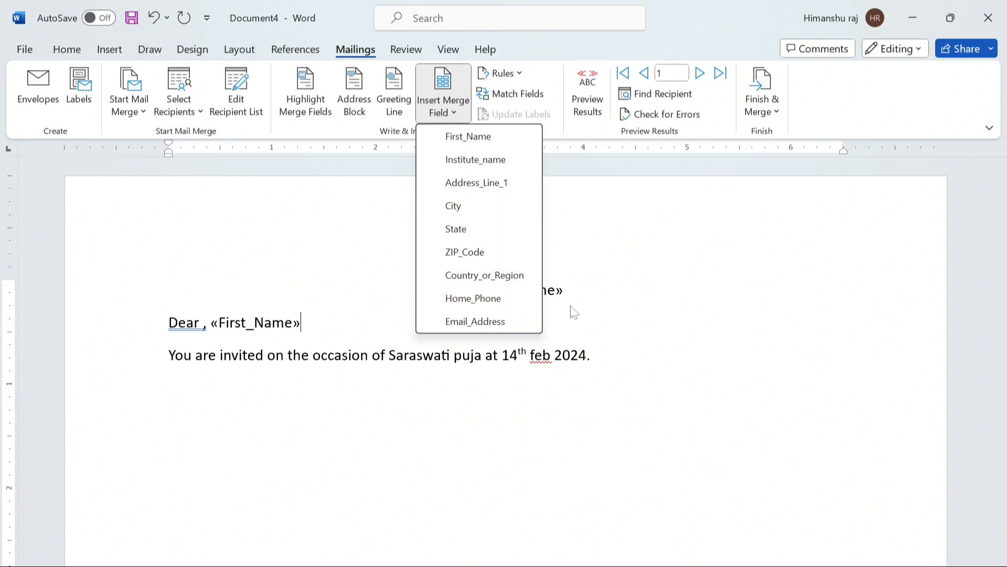
left_click(603, 355)
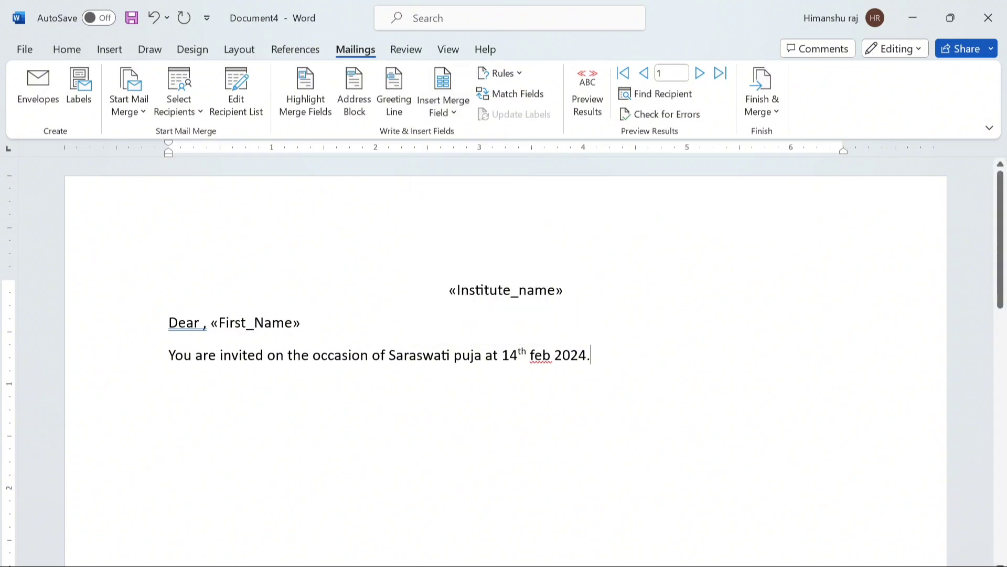
key("Return")
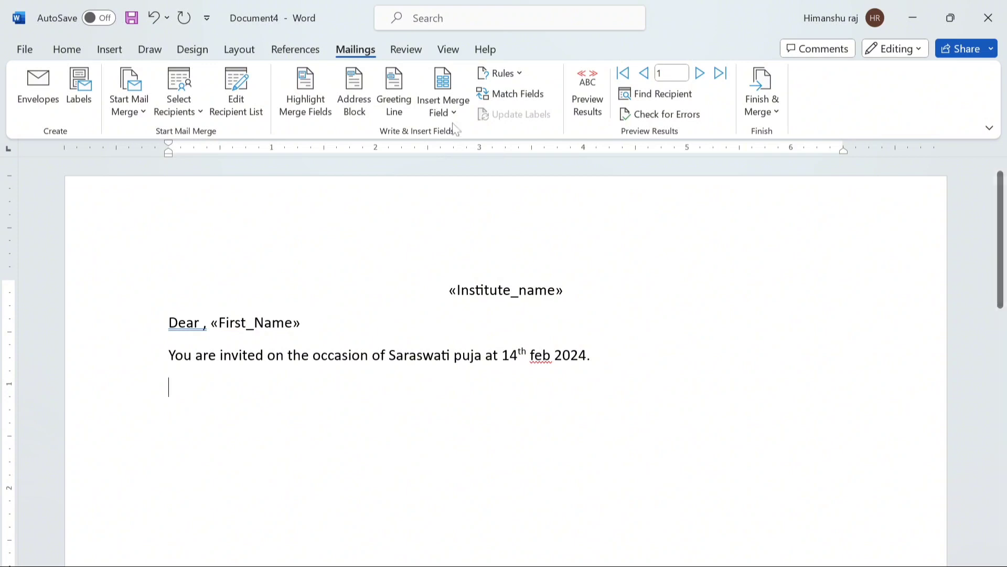
left_click(443, 107)
left_click(465, 184)
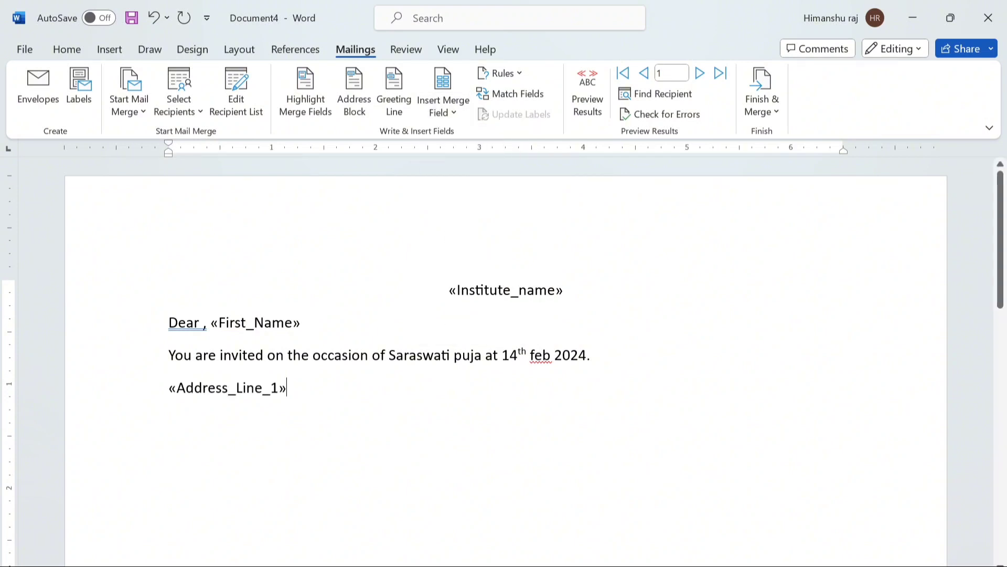
type("/")
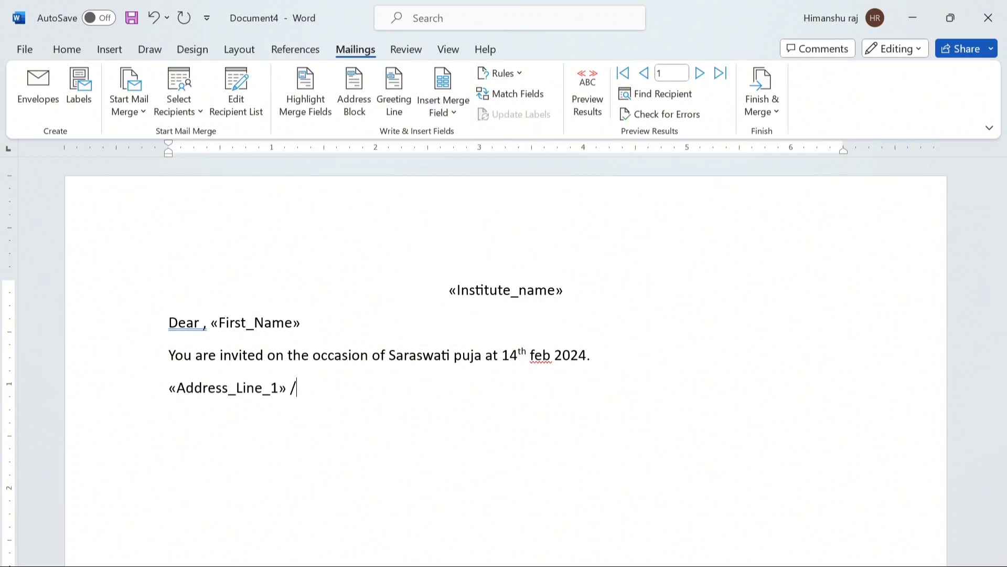
left_click(439, 111)
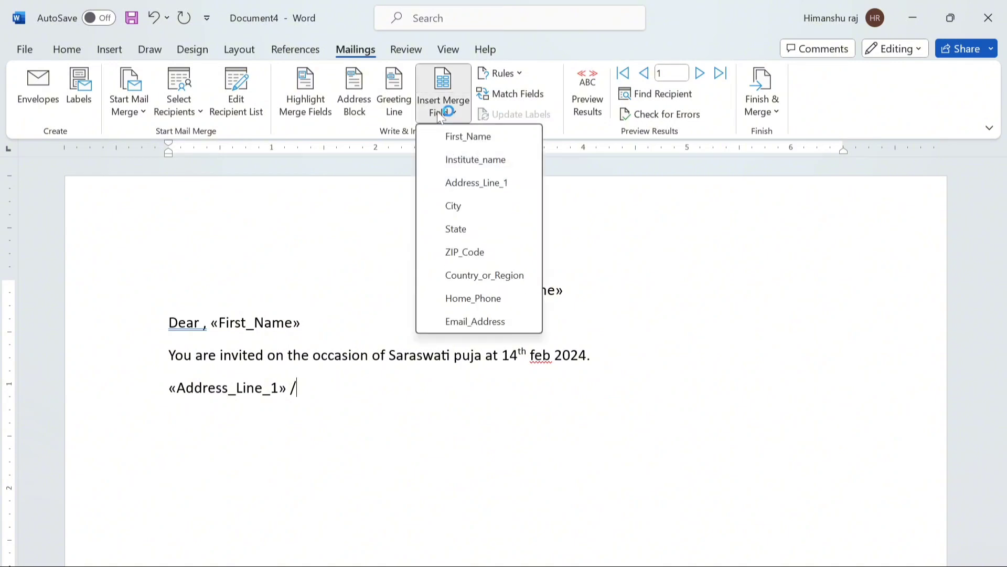
left_click(451, 206)
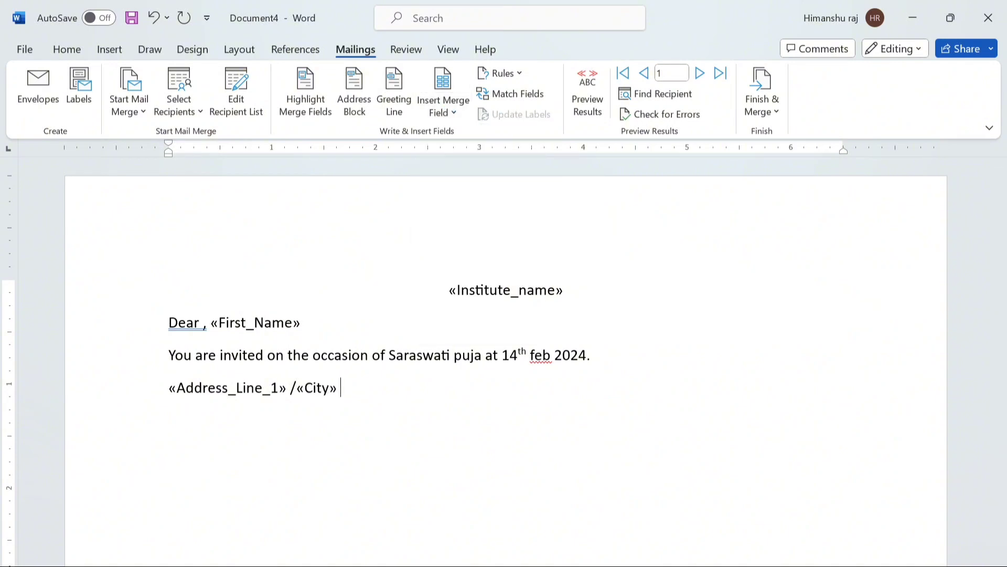
type("/")
left_click(444, 108)
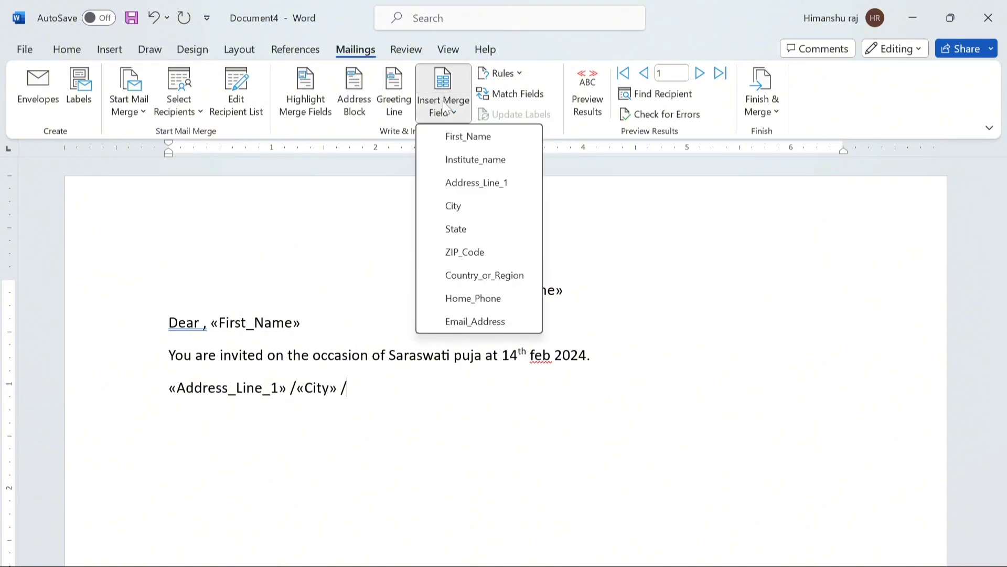
left_click(457, 229)
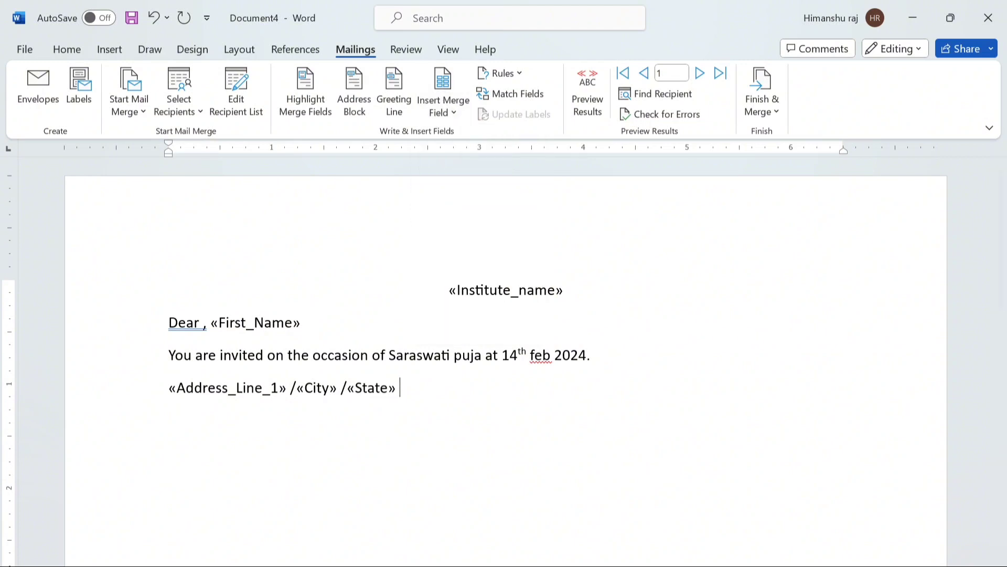
type(",")
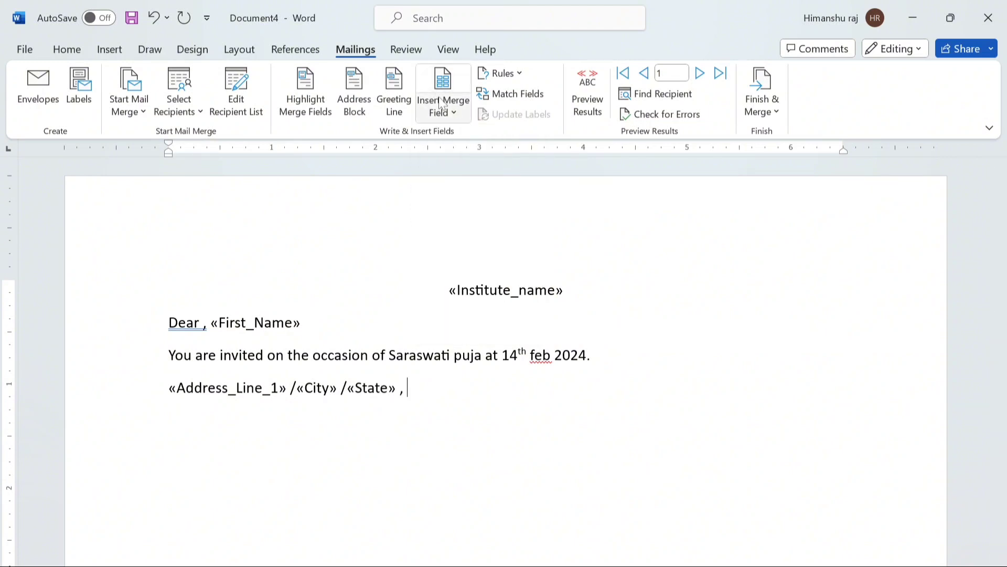
left_click(443, 108)
left_click(464, 252)
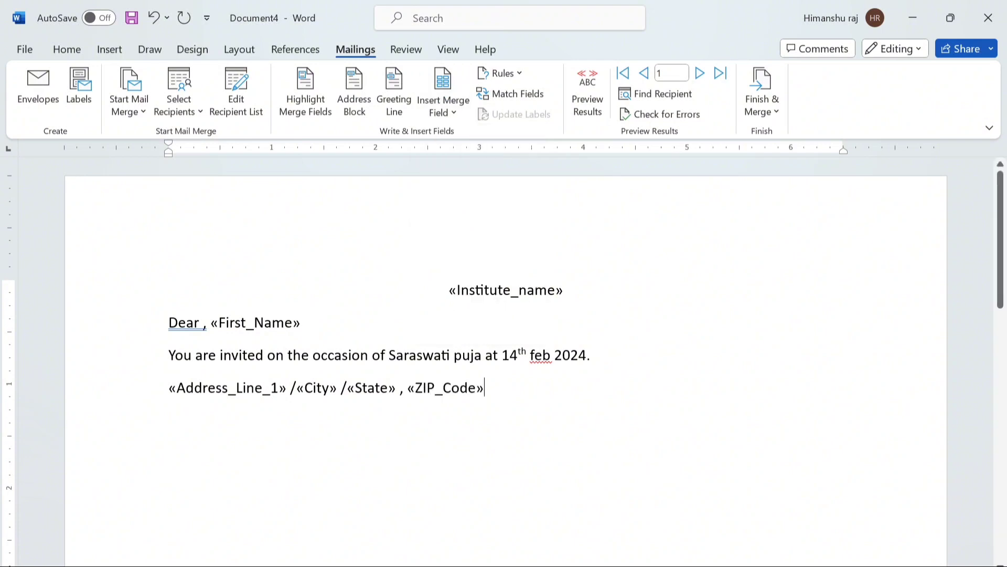
type(",")
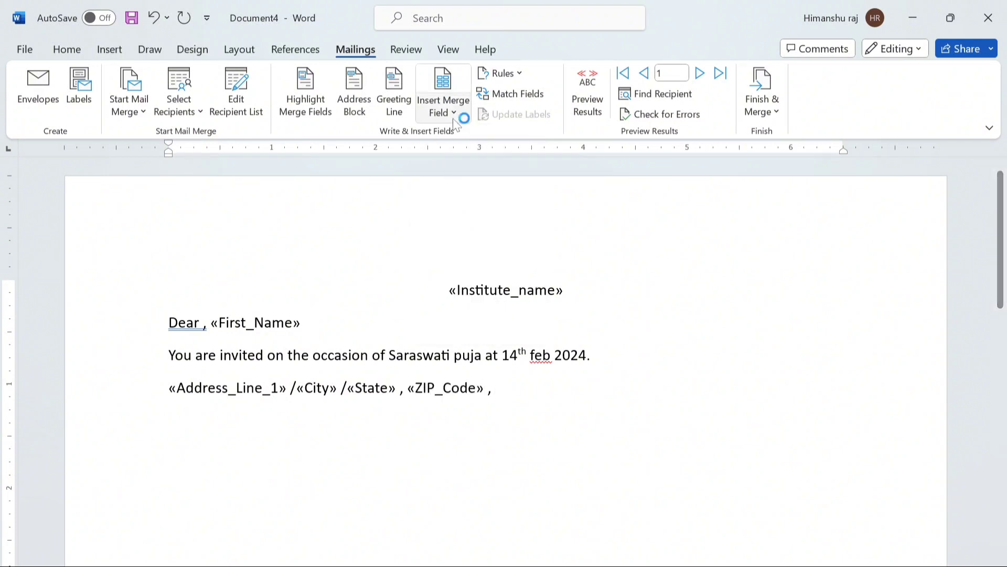
left_click(458, 113)
left_click(468, 275)
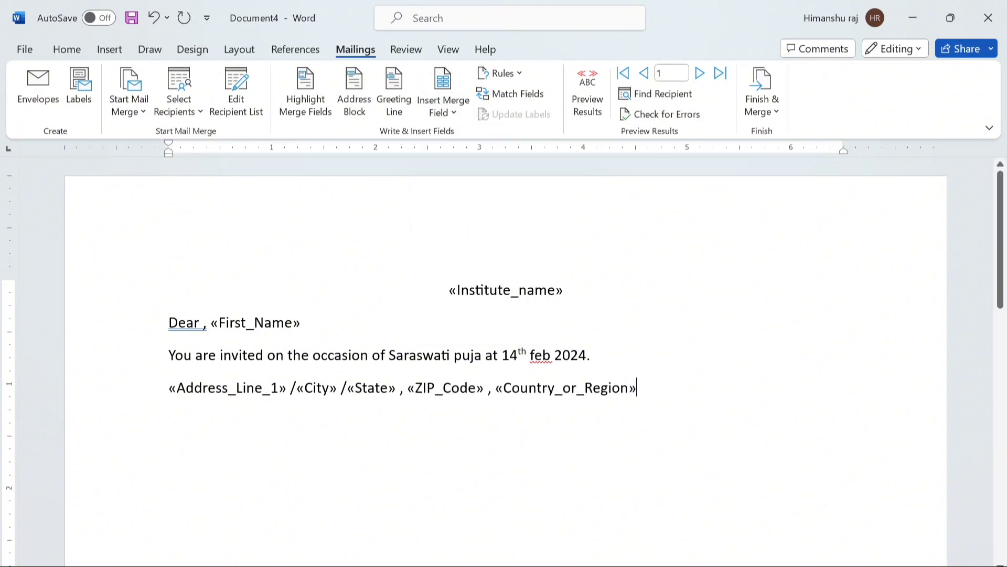
- Add a Home_Phone / Email_Address line beneath the address
key("Return")
left_click(443, 111)
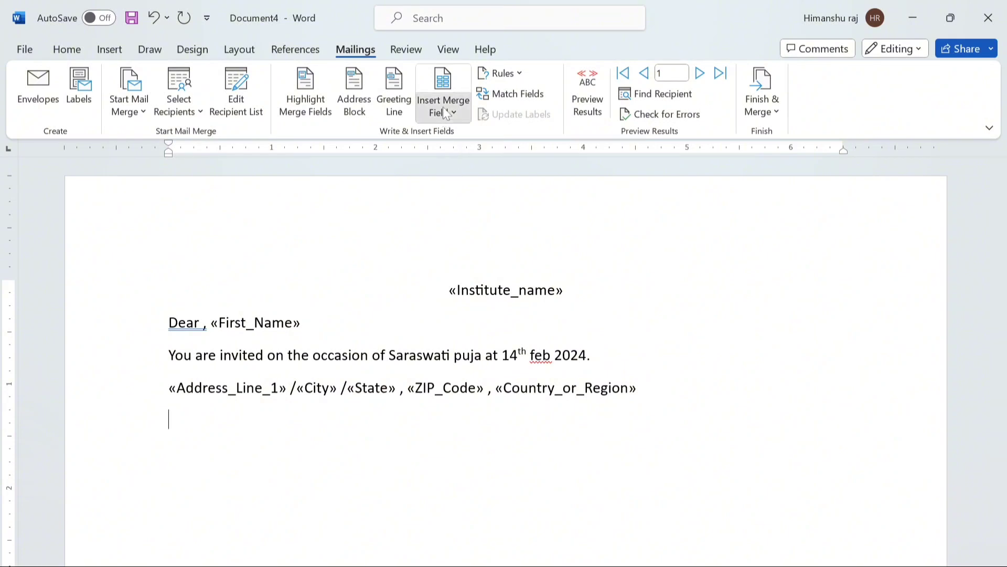
left_click(471, 297)
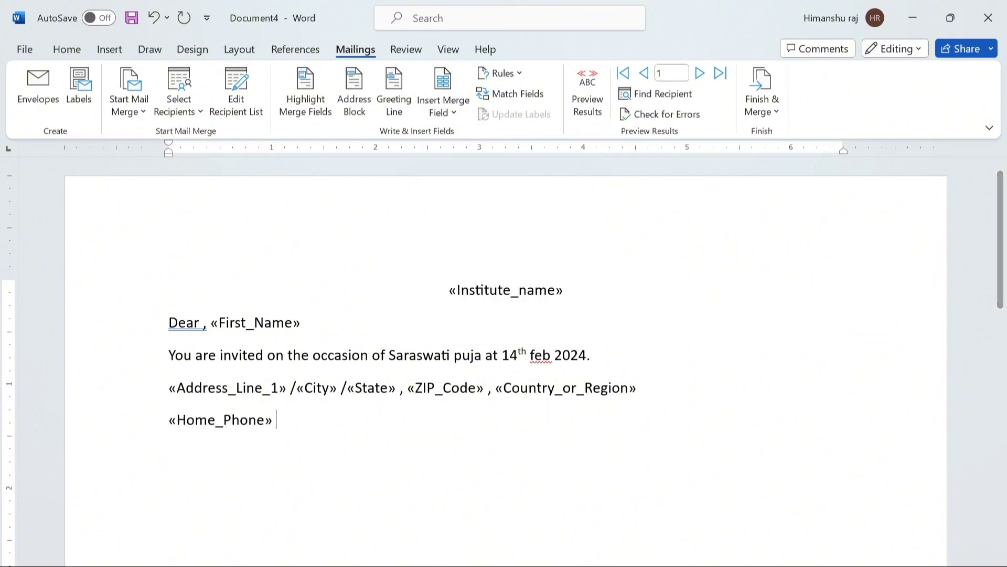
type("/")
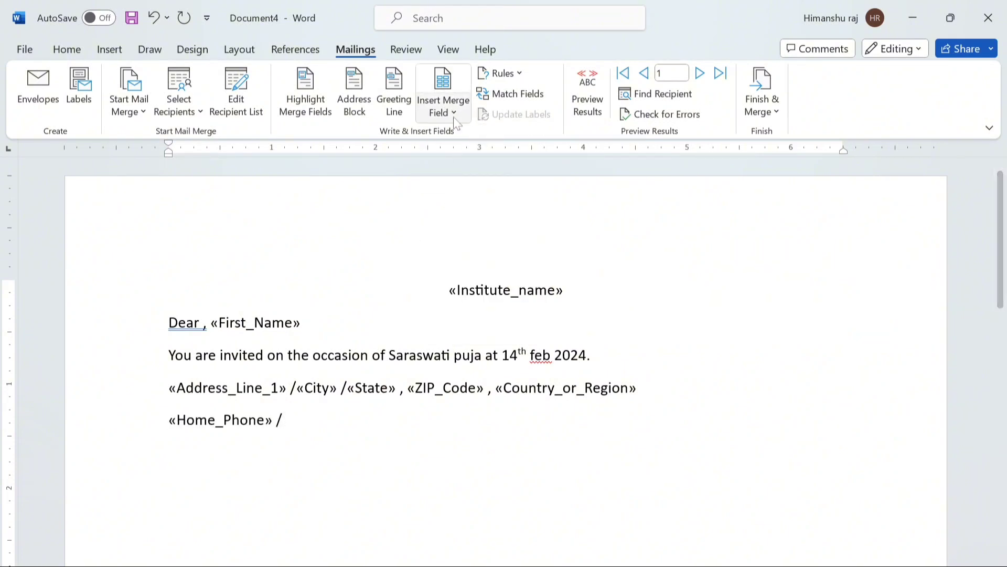
left_click(452, 117)
left_click(473, 323)
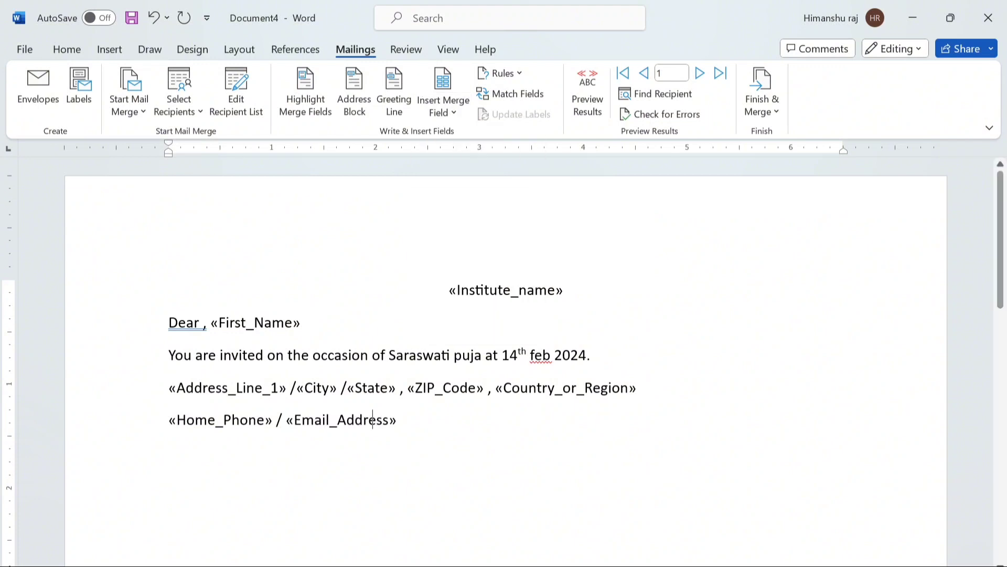
- Right-align the Home_Phone / Email_Address line and centre the address line
left_click_drag(168, 420, 404, 419)
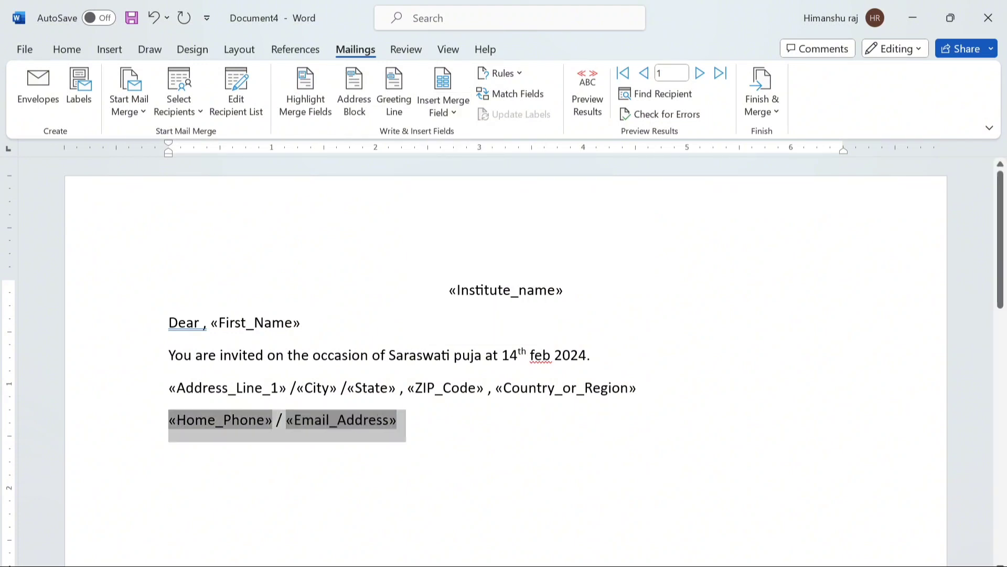
left_click(66, 49)
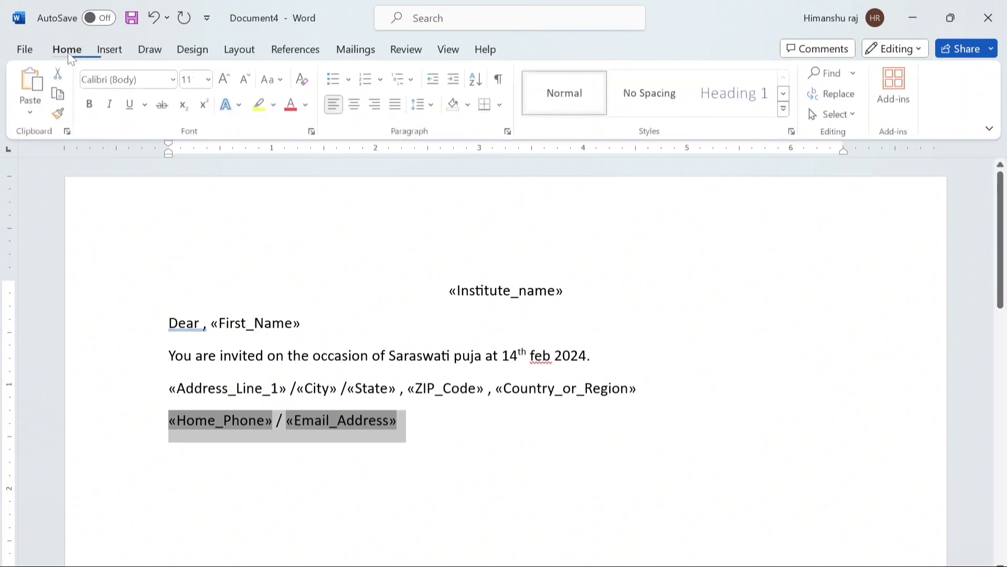
left_click(376, 105)
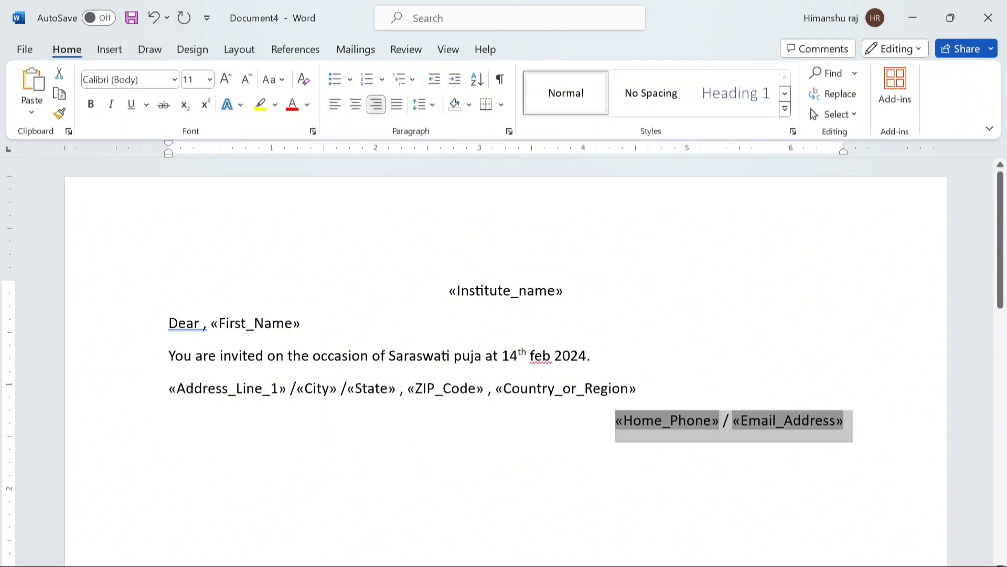
left_click_drag(168, 388, 636, 388)
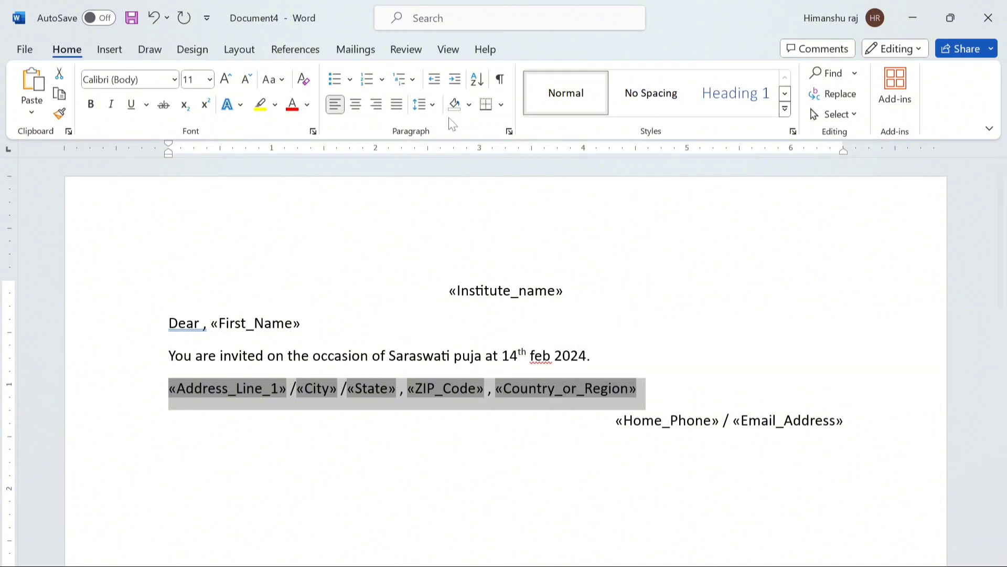
left_click(355, 105)
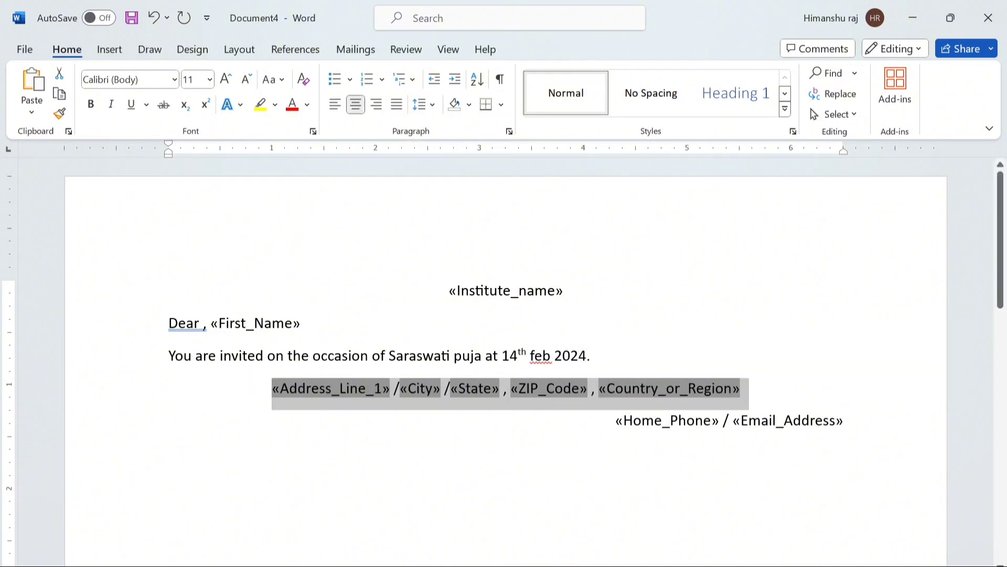
left_click(563, 290)
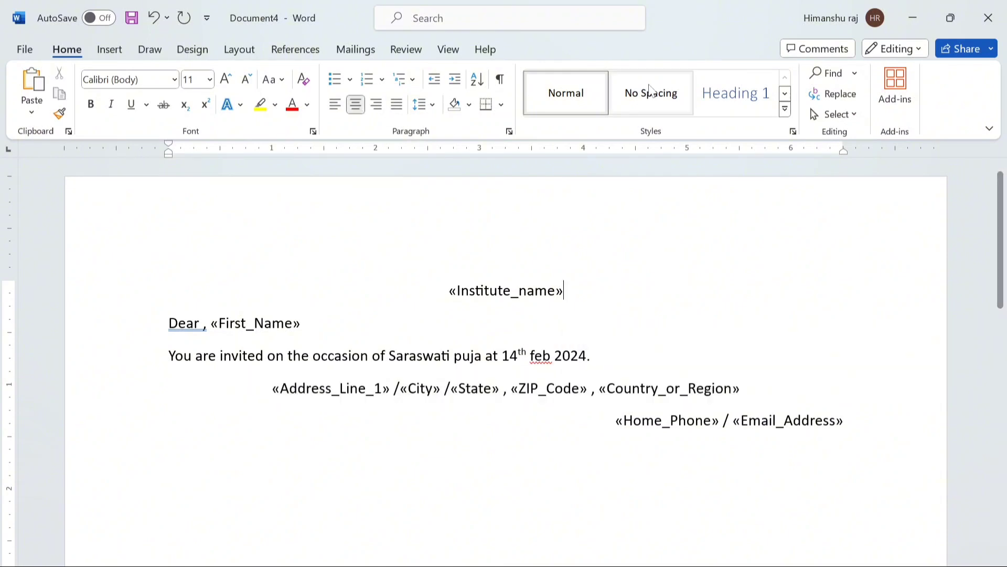
left_click(356, 50)
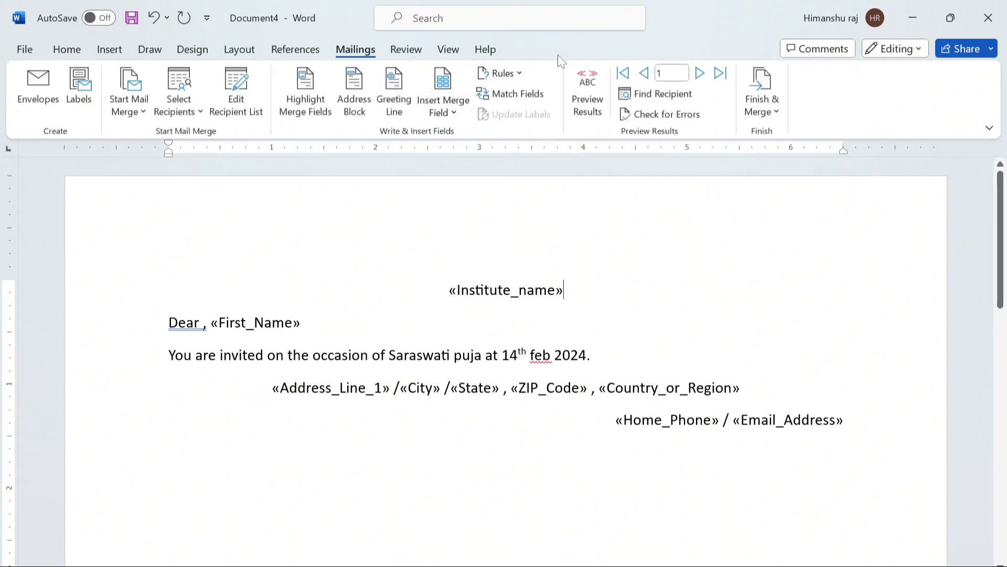
- Preview the merged results for record 1 and show the Finish & Merge options
left_click(599, 105)
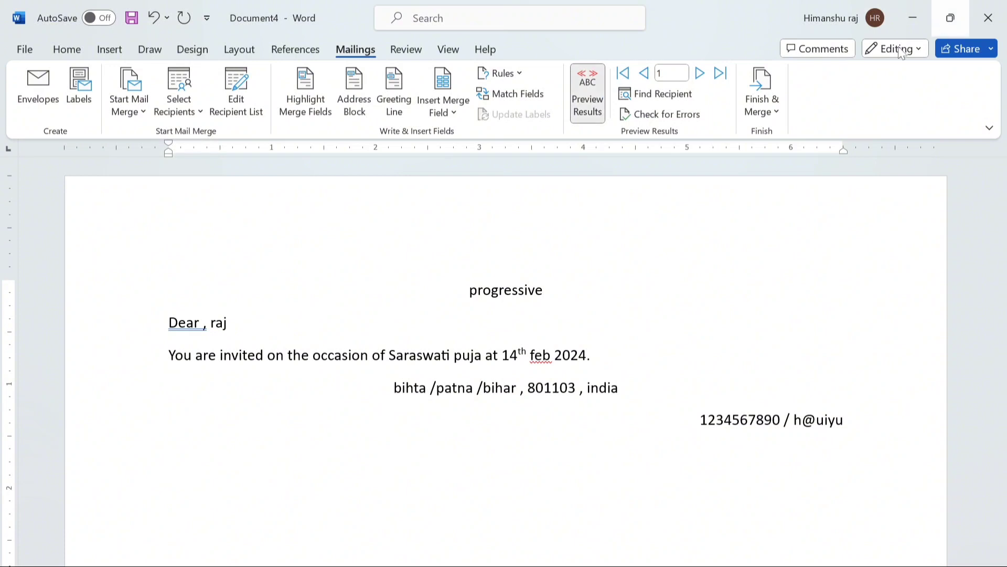
left_click(765, 108)
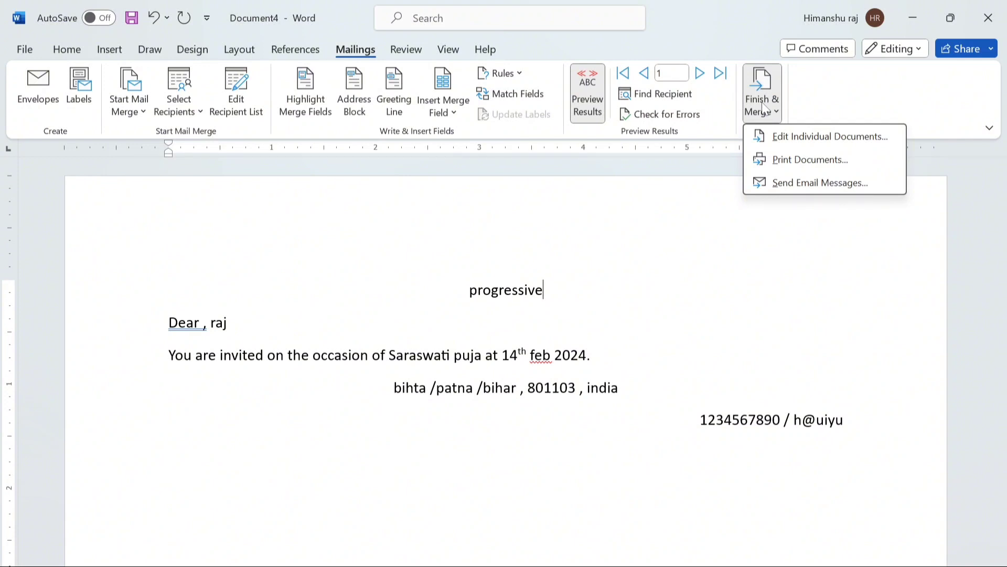
- Merge all records into individual documents and scroll through the resulting Letters1
left_click(811, 138)
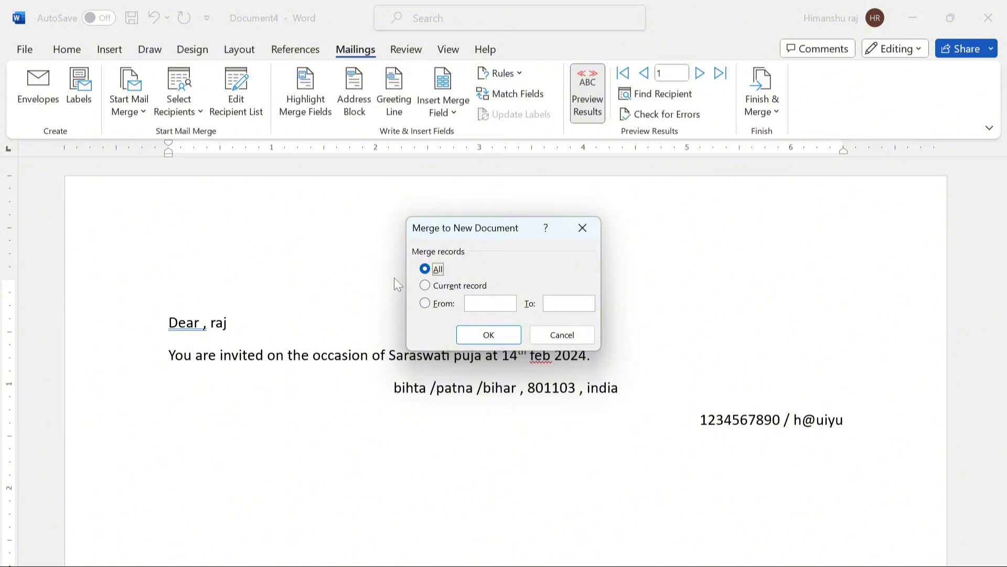
left_click(483, 336)
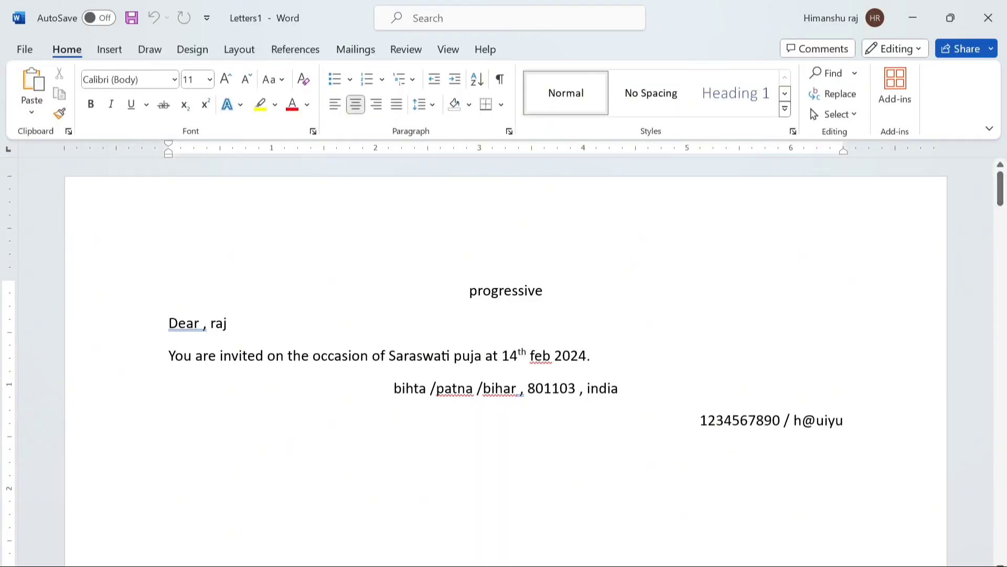
mouse_move(1003, 181)
left_mouse_down()
mouse_move(1003, 379)
mouse_move(989, 176)
left_mouse_up()
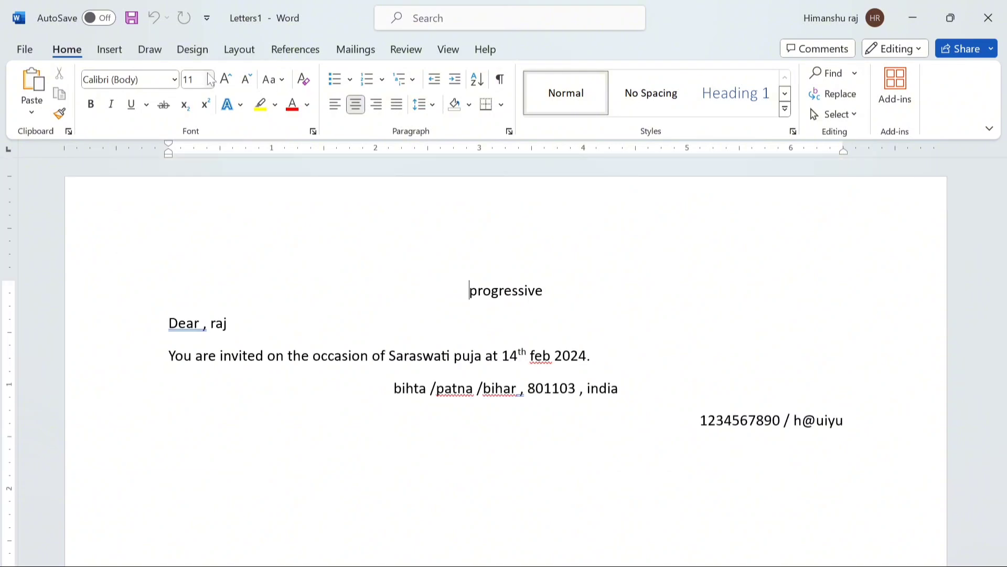
- Check all three invitation pages in print preview, then return to editing with the Mailings tools
left_click(25, 49)
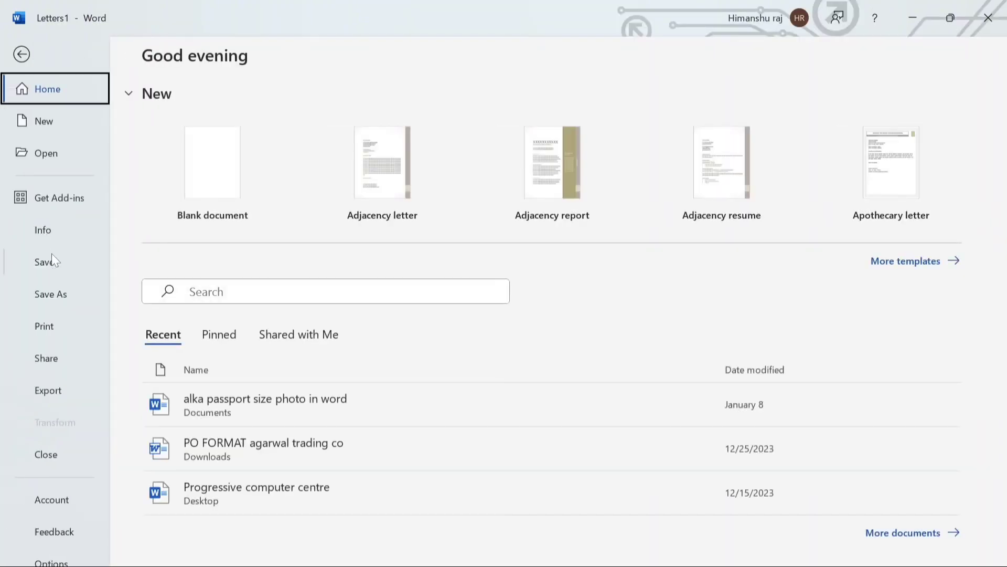
left_click(46, 327)
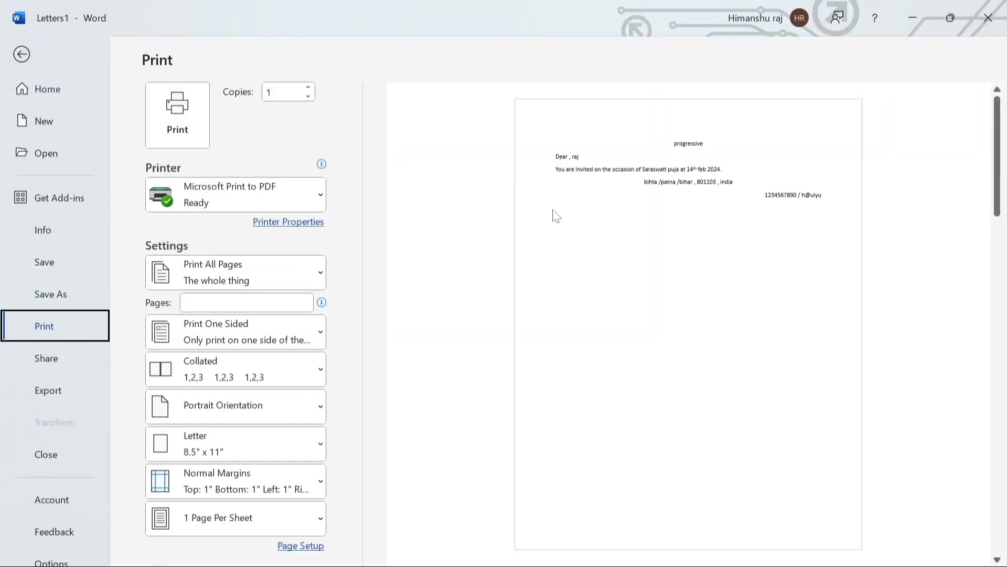
left_click_drag(997, 128, 997, 348)
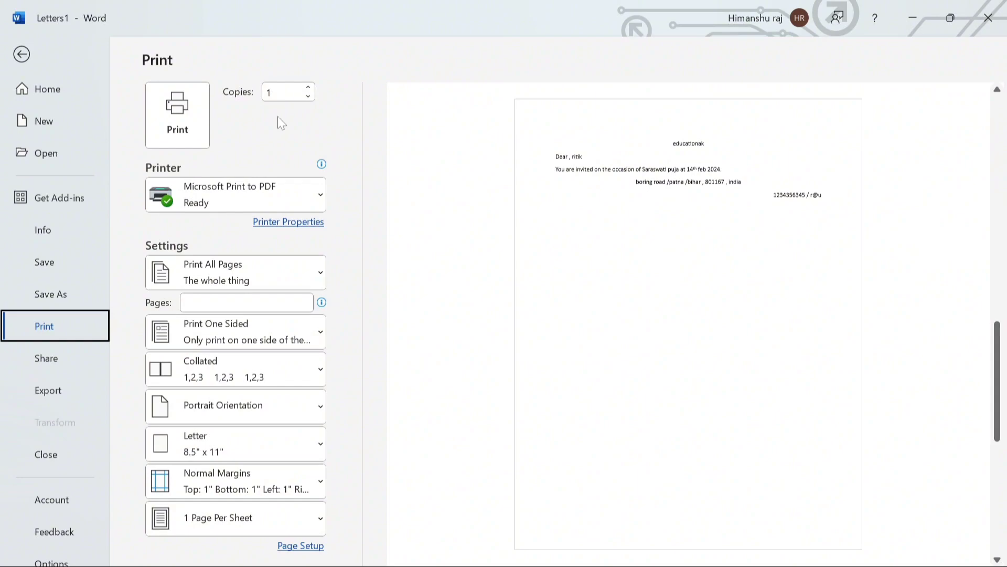
left_click(21, 54)
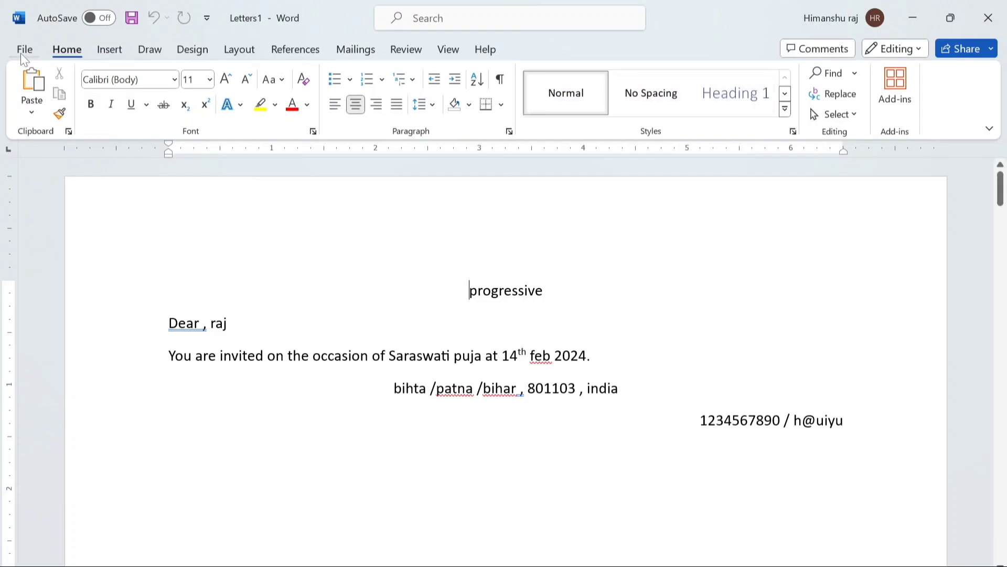
left_click(355, 50)
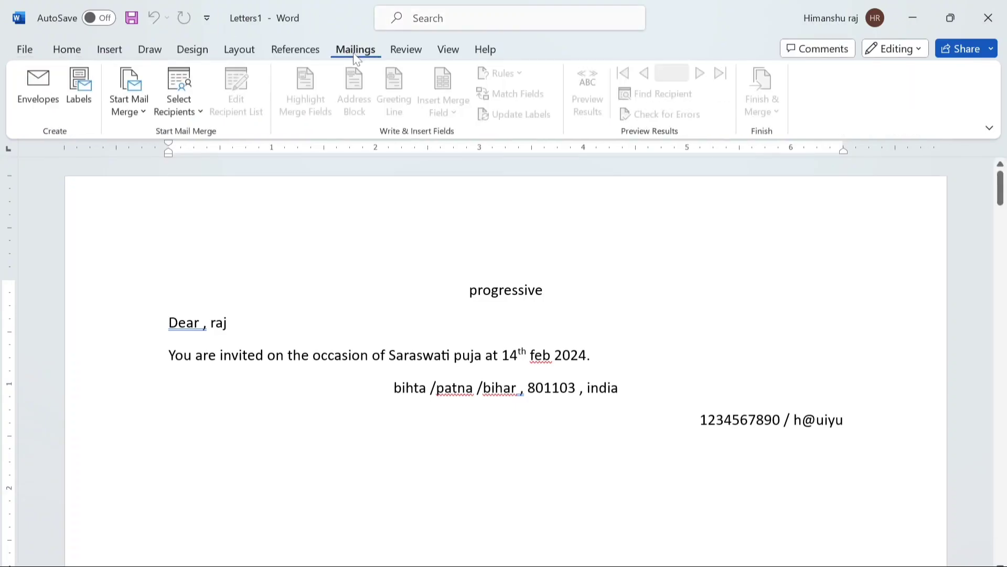